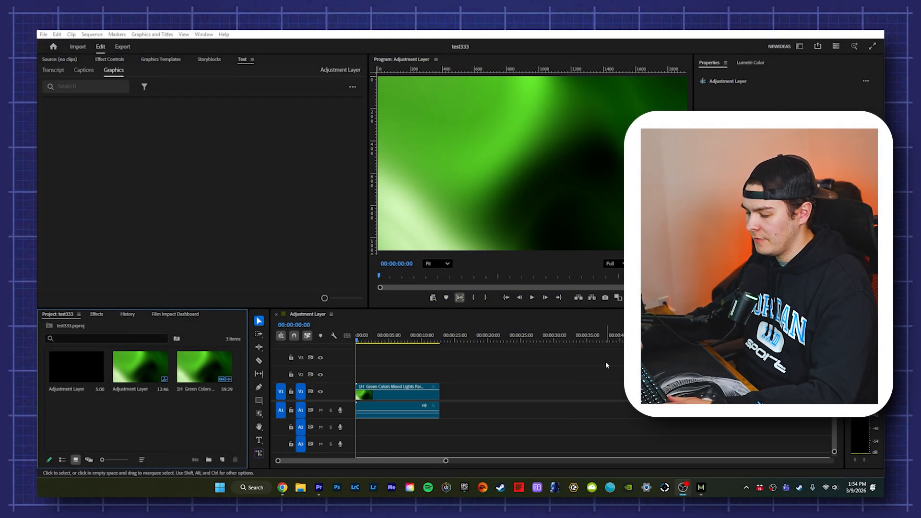
Switch to Premiere Pro and place the playhead at the start of the Adjustment Layer sequence.
left_click(320, 493)
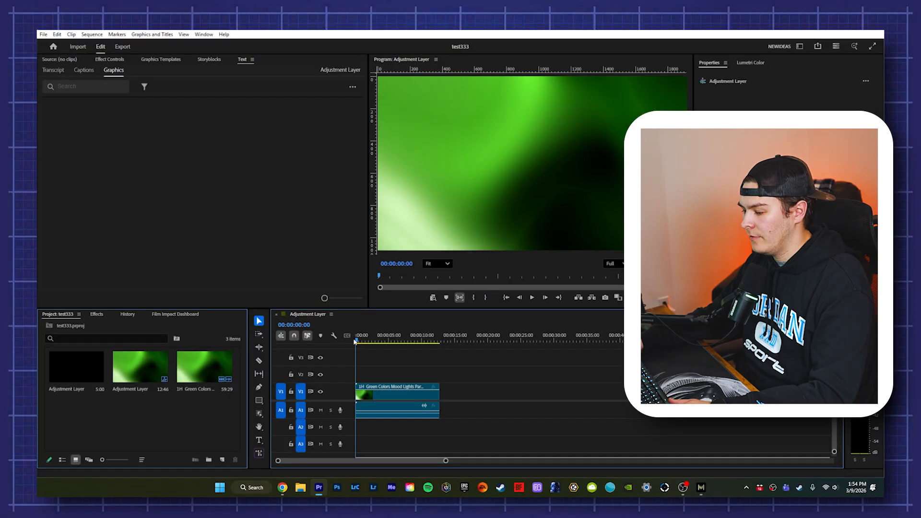
left_click(348, 199)
left_click_drag(400, 331, 356, 321)
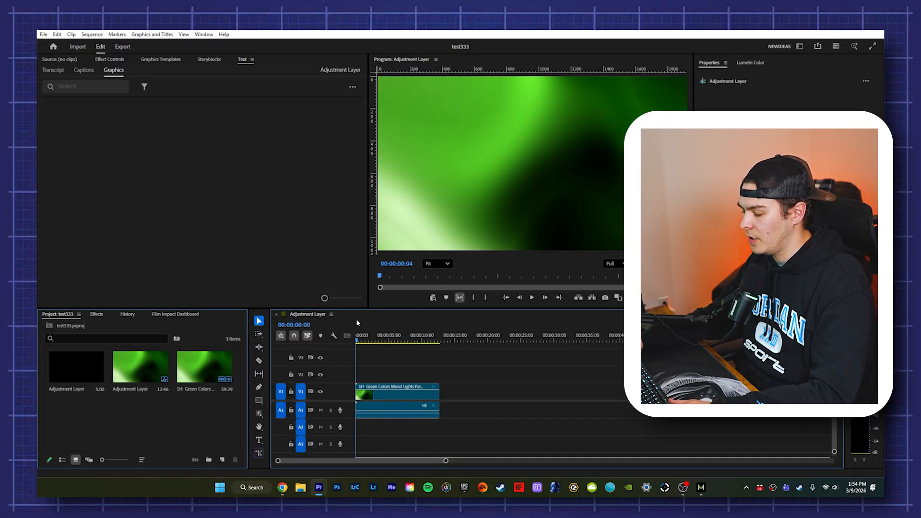
left_click_drag(447, 462, 403, 451)
left_click_drag(401, 336, 356, 330)
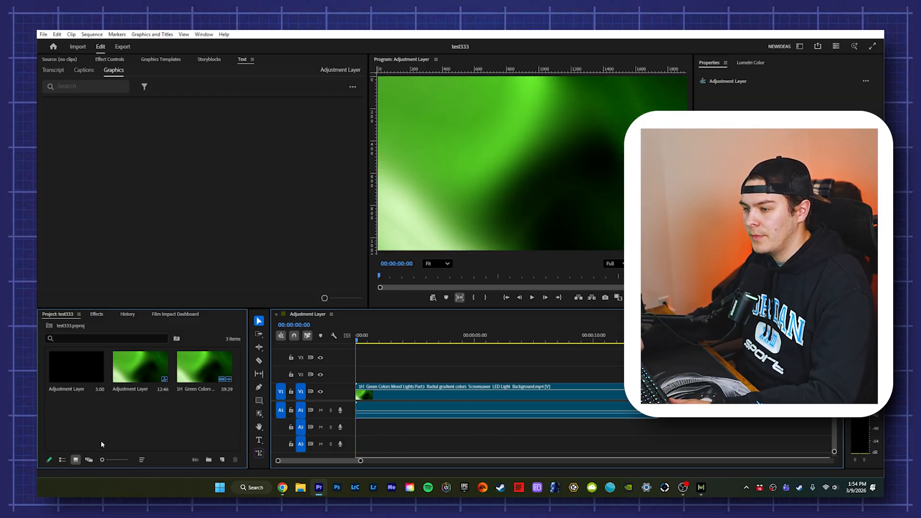
Open the export settings for the sequence and name the output file Benny.
left_click(124, 47)
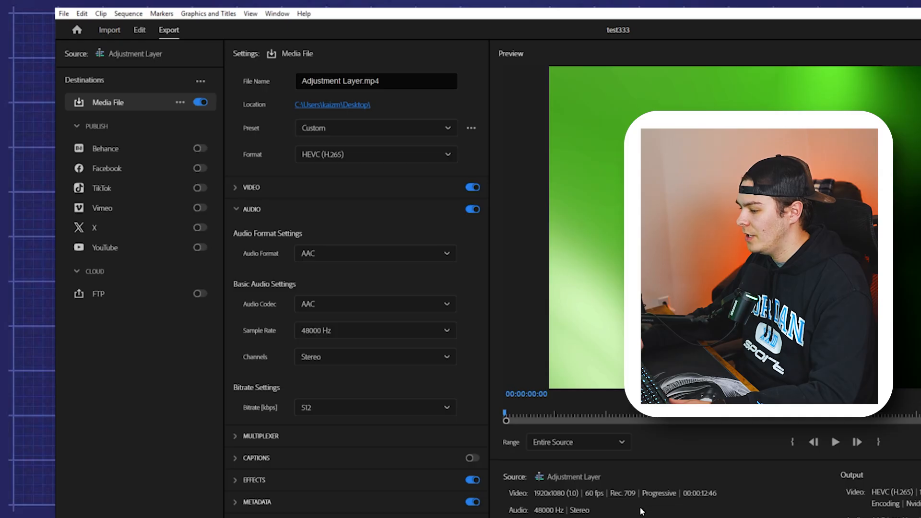
left_click_drag(556, 414, 502, 413)
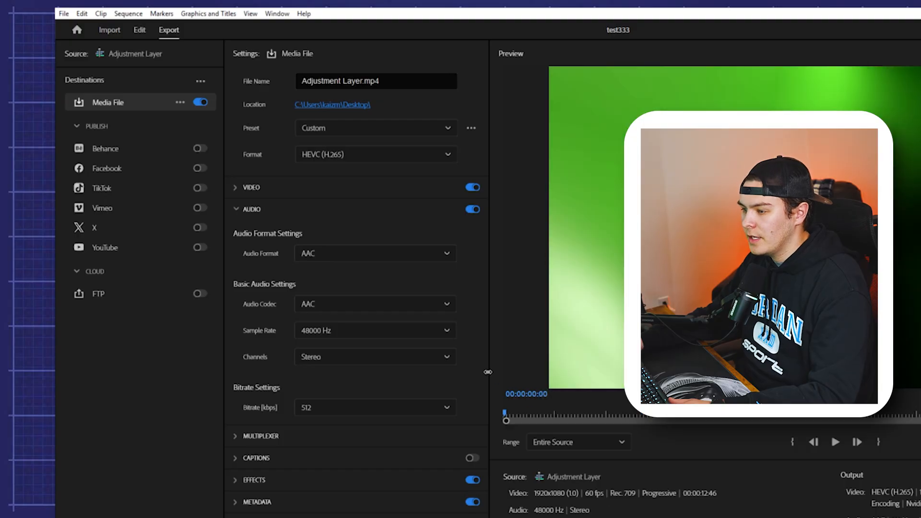
left_click_drag(391, 81, 260, 70)
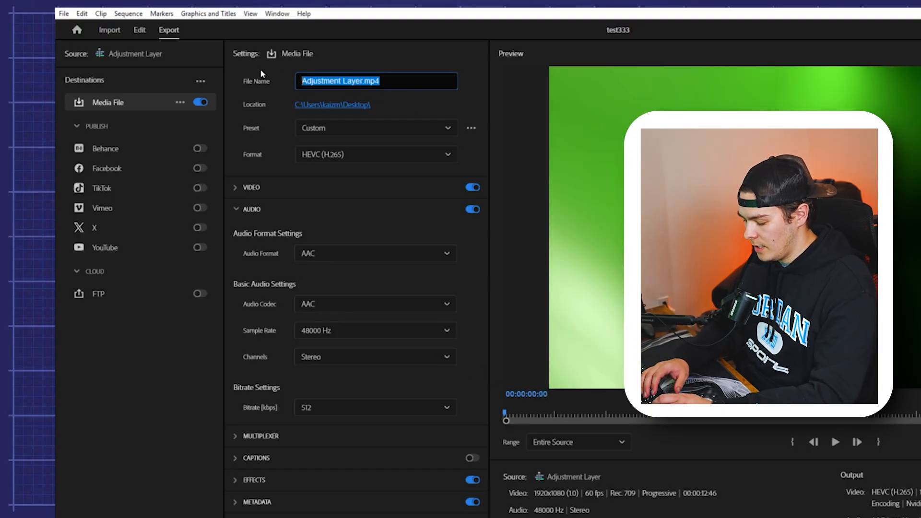
type("B")
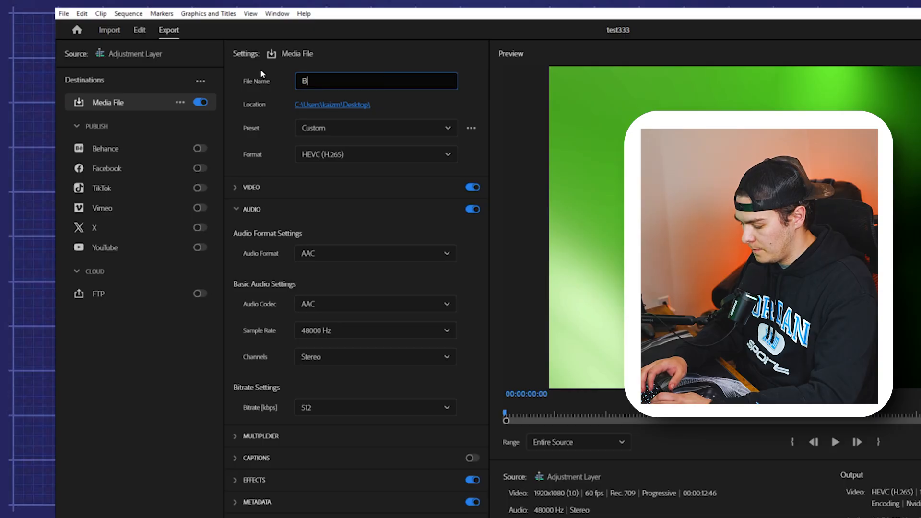
type("enny")
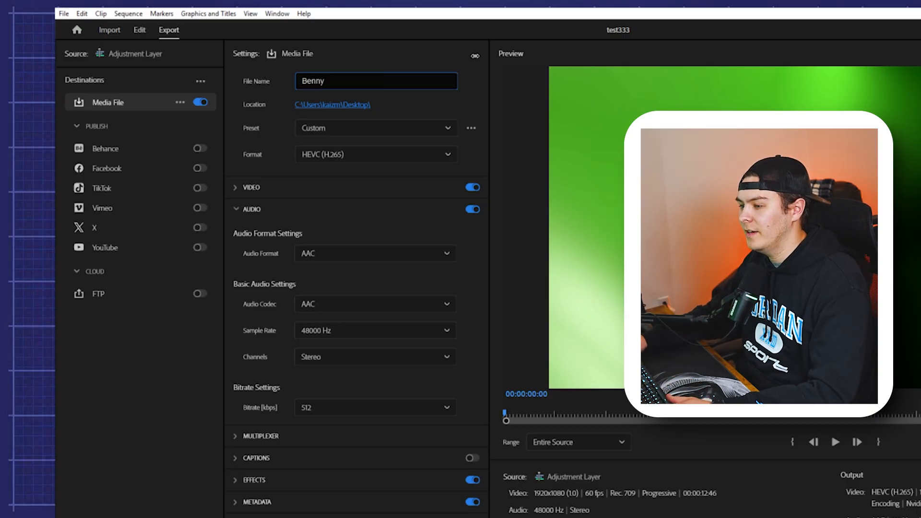
left_click(432, 51)
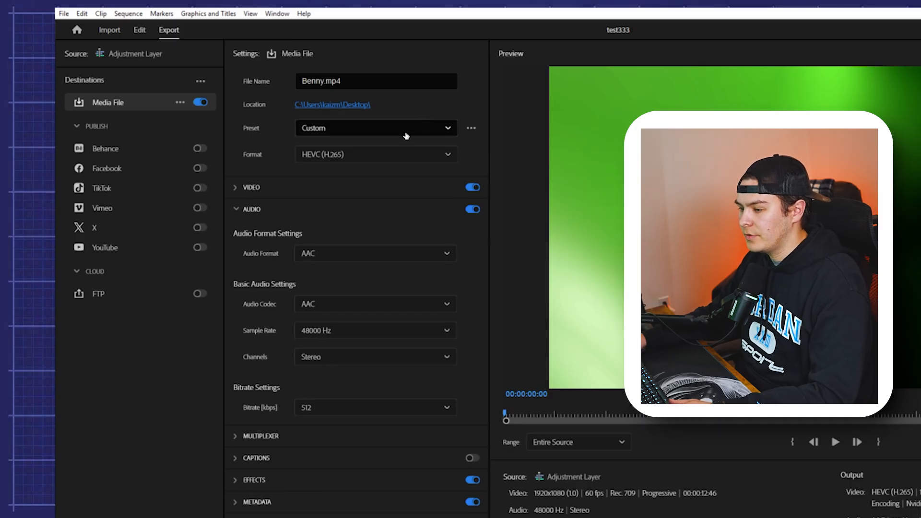
Choose the Match Source - Adaptive High Bitrate export preset from the favorites.
left_click(405, 128)
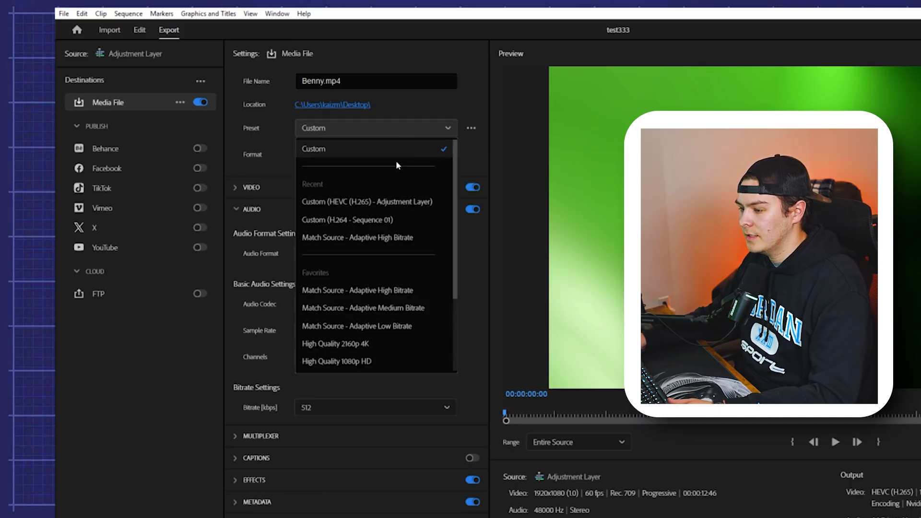
scroll(368, 249, "down", 1)
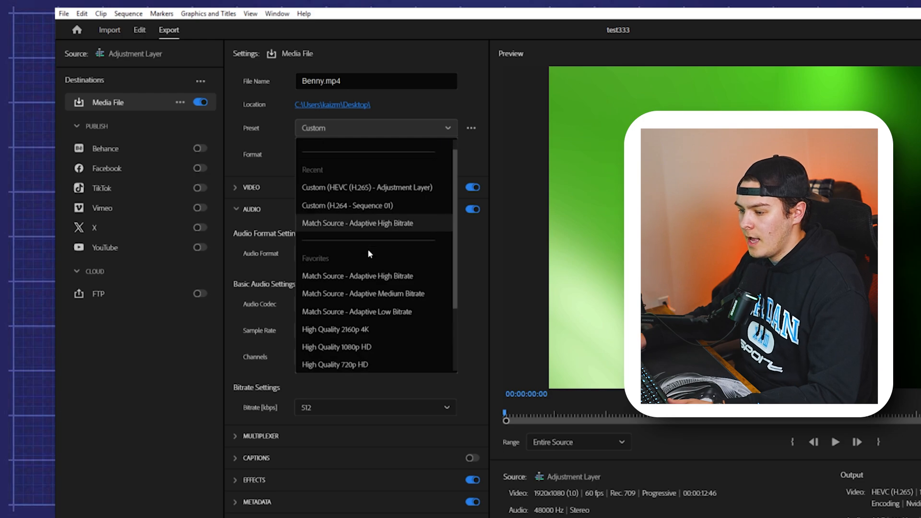
scroll(367, 250, "down", 3)
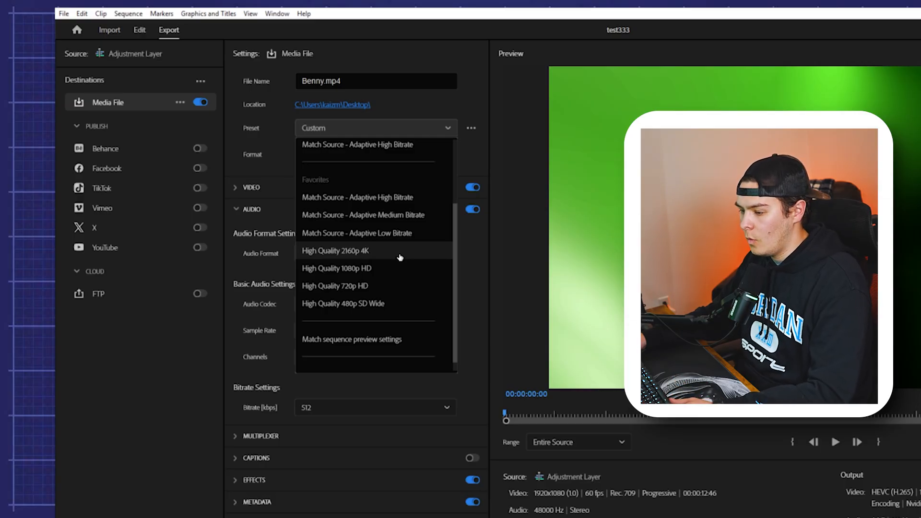
scroll(393, 284, "up", 2)
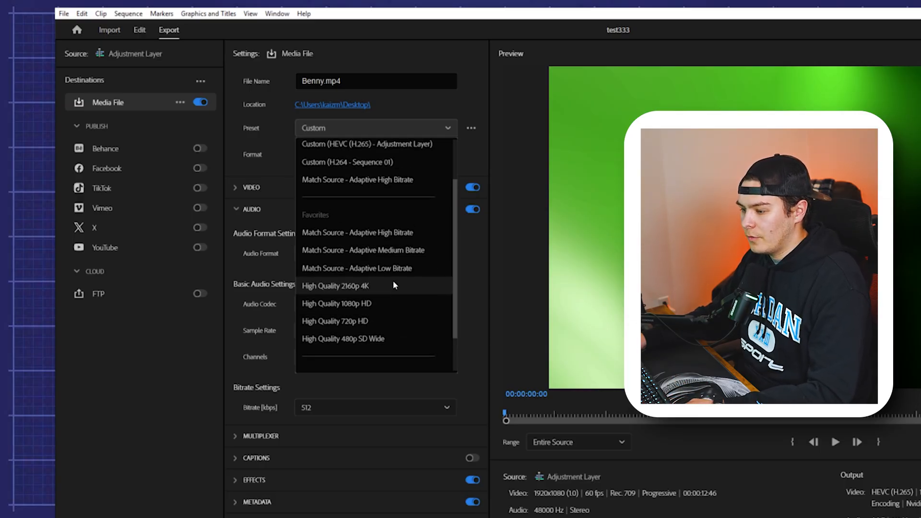
scroll(393, 284, "up", 1)
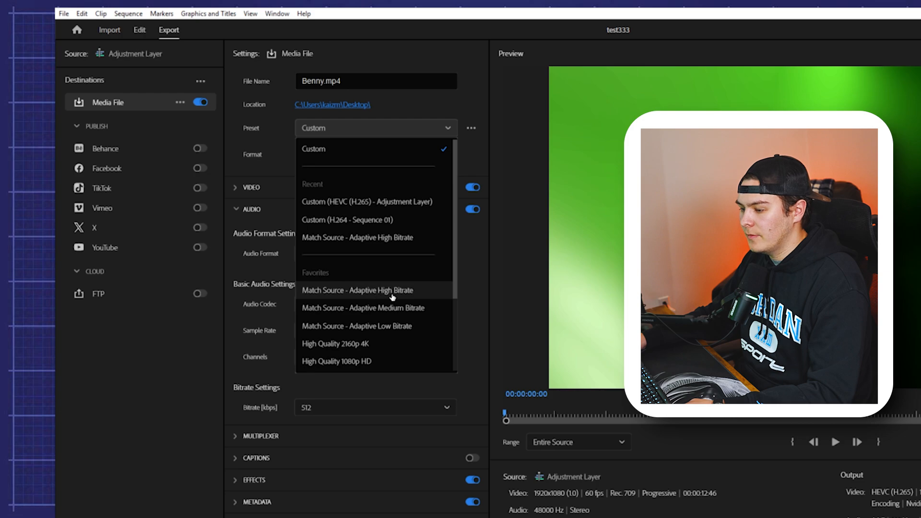
left_click(393, 293)
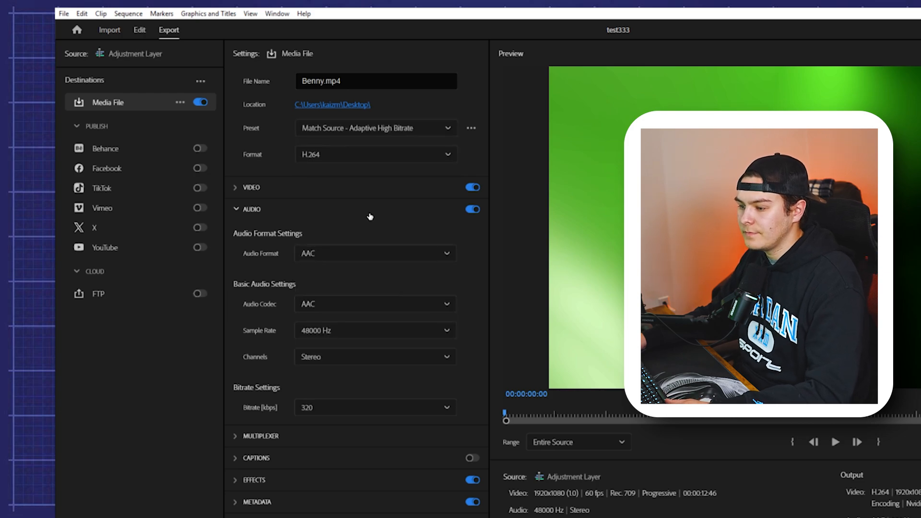
Set the export format to HEVC (H.265).
left_click(341, 160)
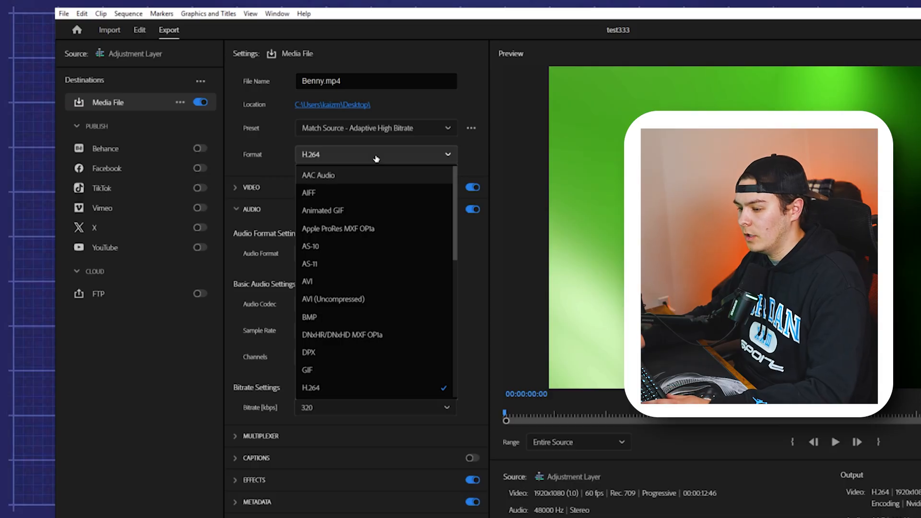
scroll(387, 300, "down", 5)
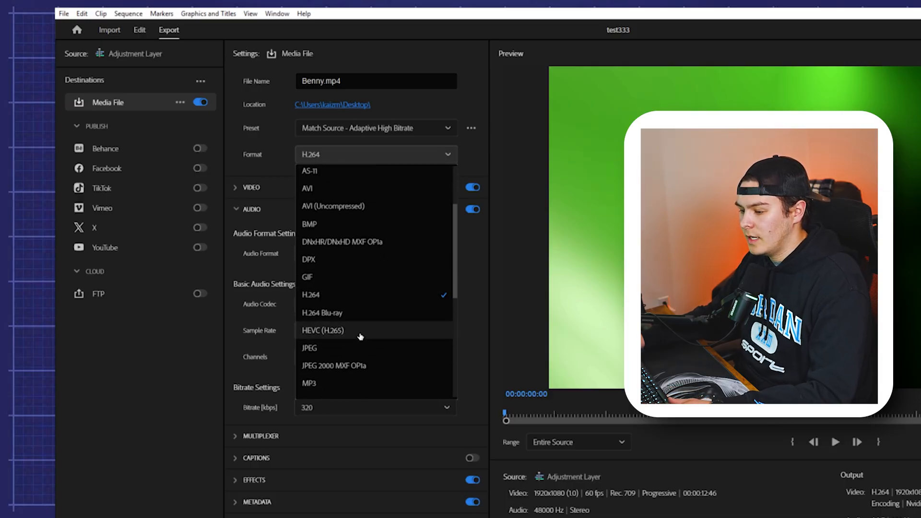
left_click(379, 335)
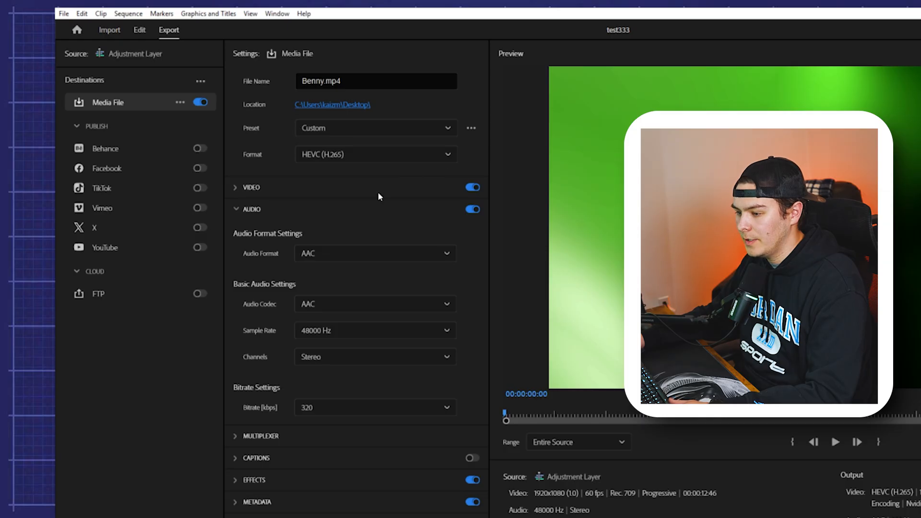
Enable Render at Maximum Depth and Use Maximum Render Quality in the export's video settings.
left_click(237, 190)
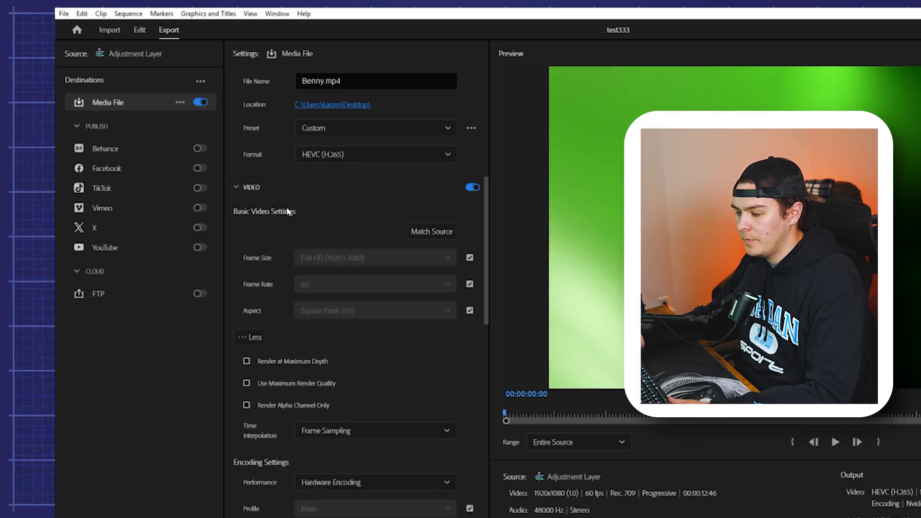
scroll(283, 214, "down", 3)
scroll(333, 244, "up", 3)
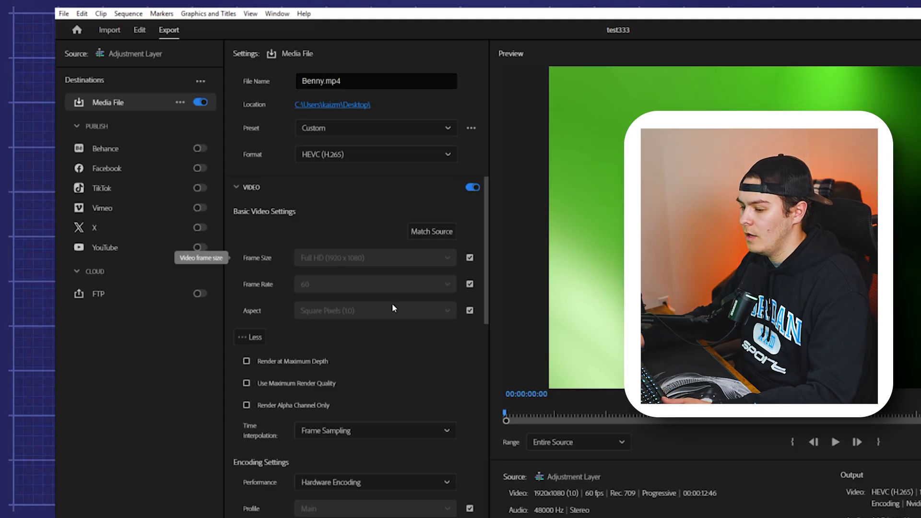
scroll(392, 304, "down", 4)
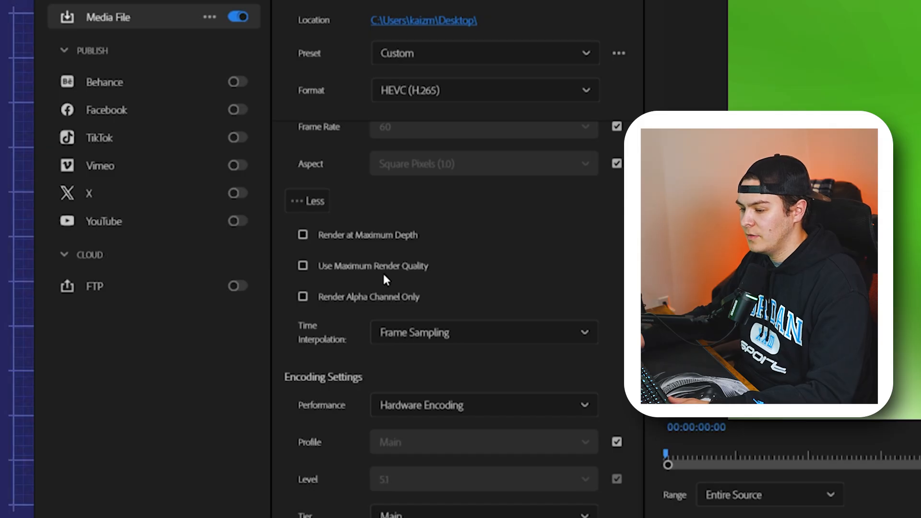
left_click(303, 267)
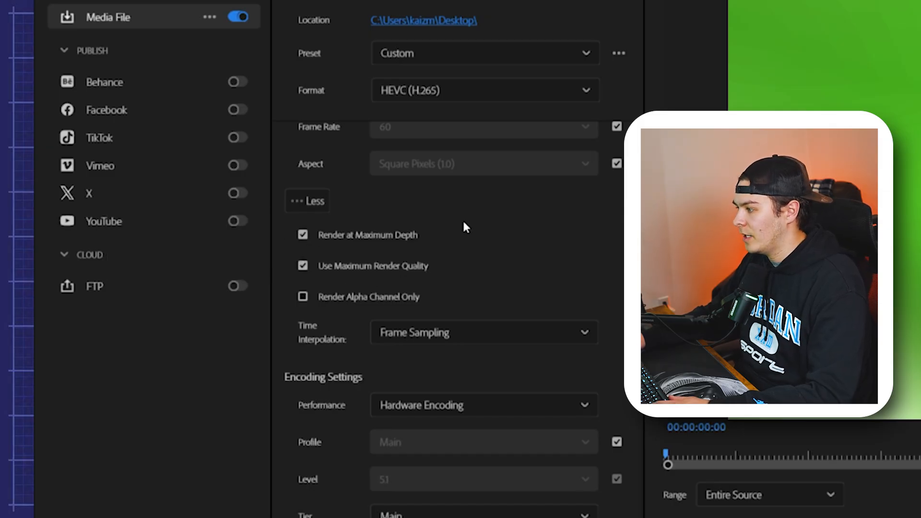
Review the remaining video export settings, including encoding performance, color space, luminance and bitrate.
scroll(510, 243, "down", 1)
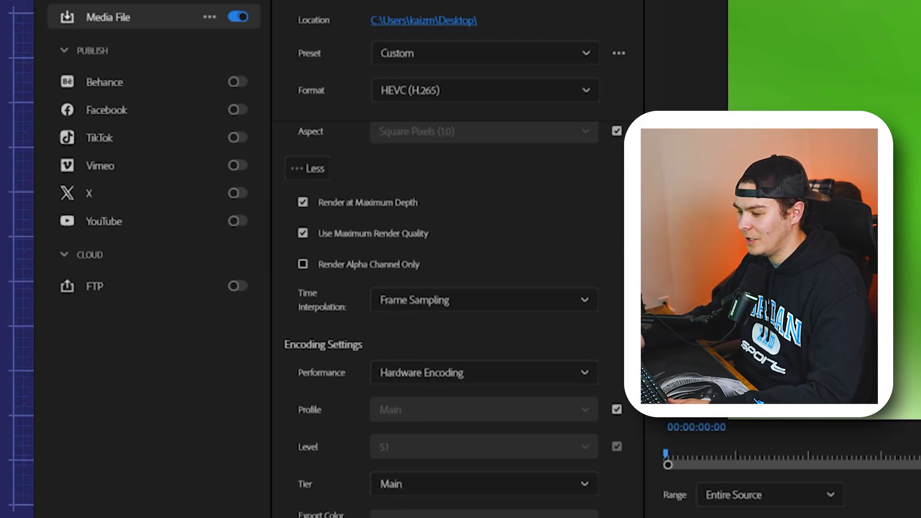
scroll(459, 319, "down", 5)
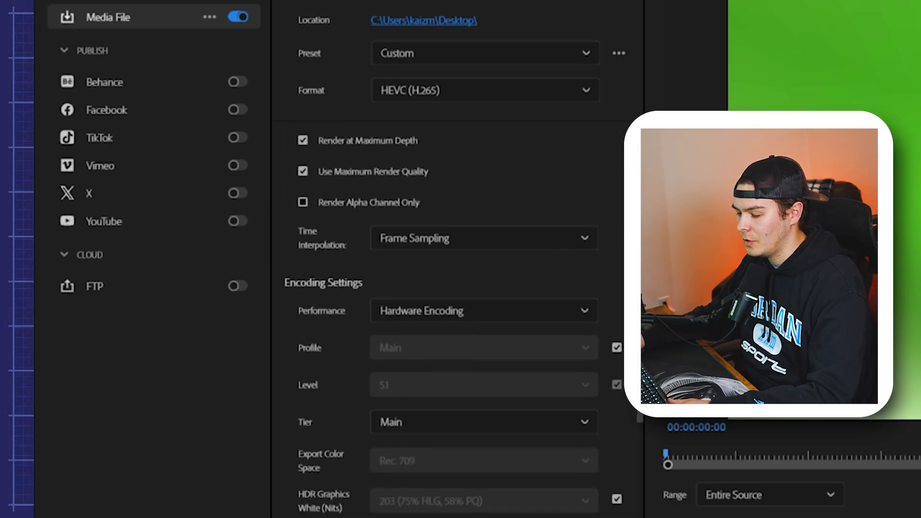
scroll(459, 319, "down", 6)
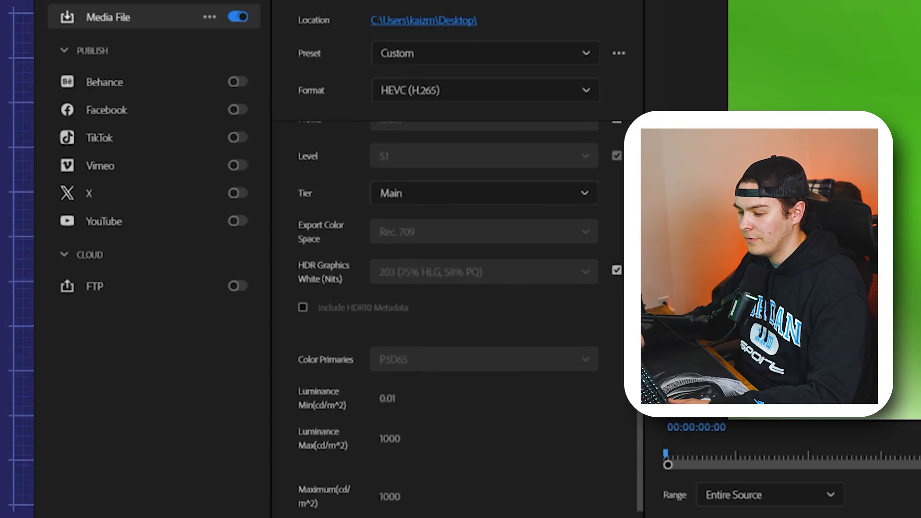
scroll(459, 320, "down", 5)
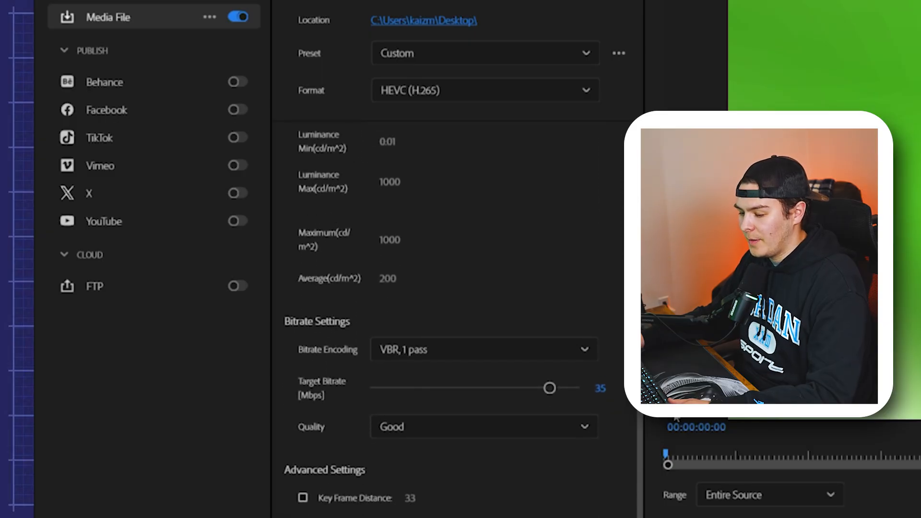
scroll(459, 319, "up", 2)
scroll(459, 320, "up", 6)
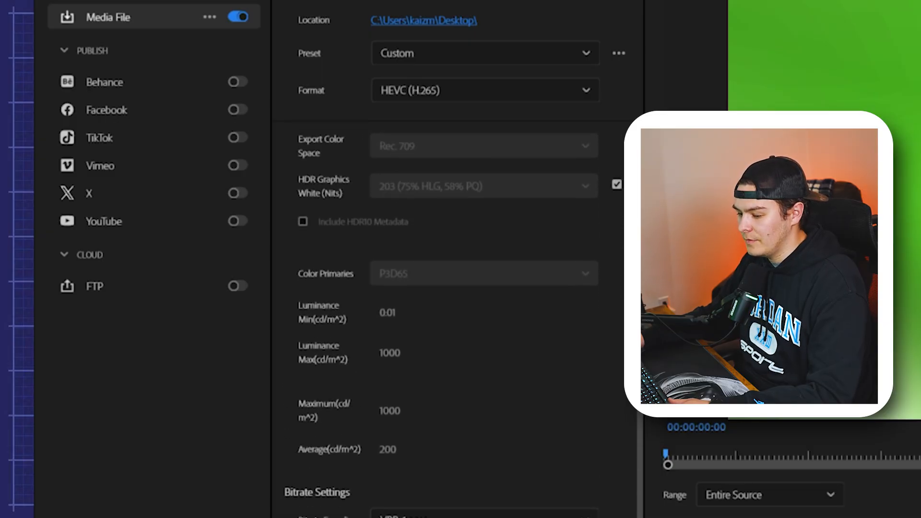
scroll(459, 319, "up", 4)
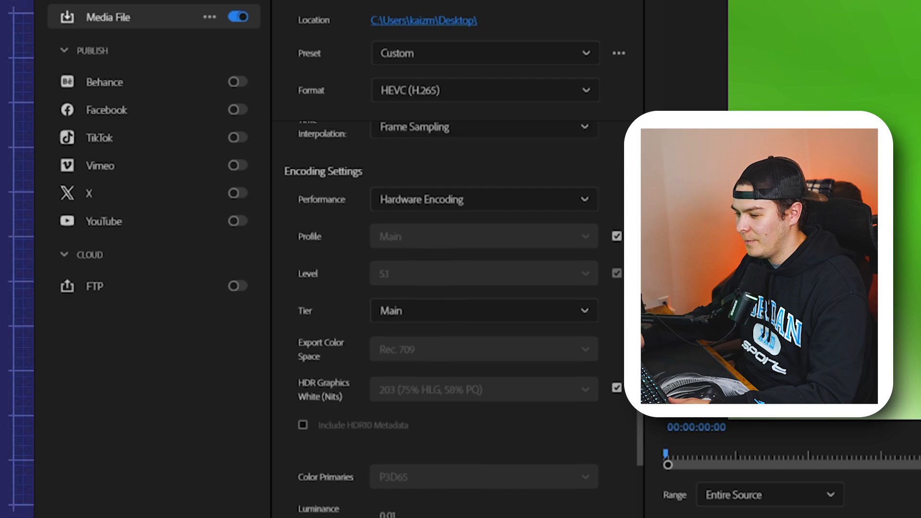
scroll(459, 319, "up", 3)
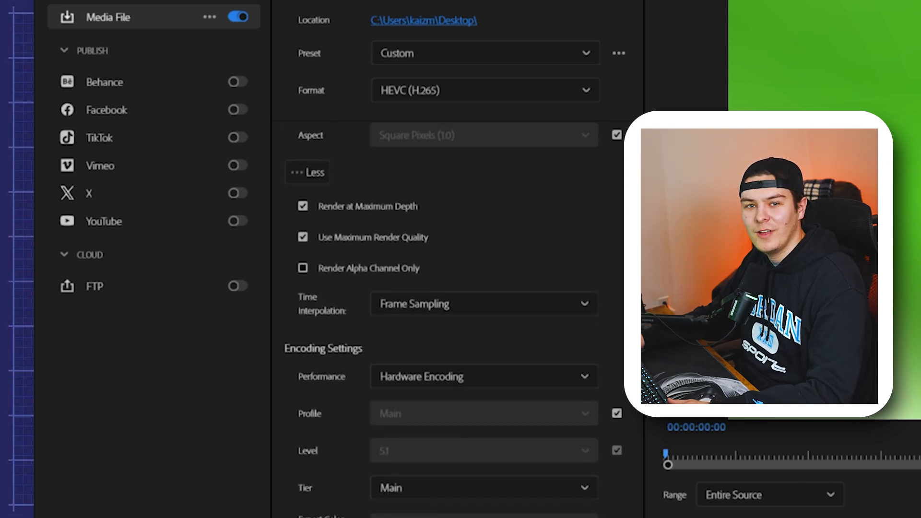
scroll(459, 320, "down", 3)
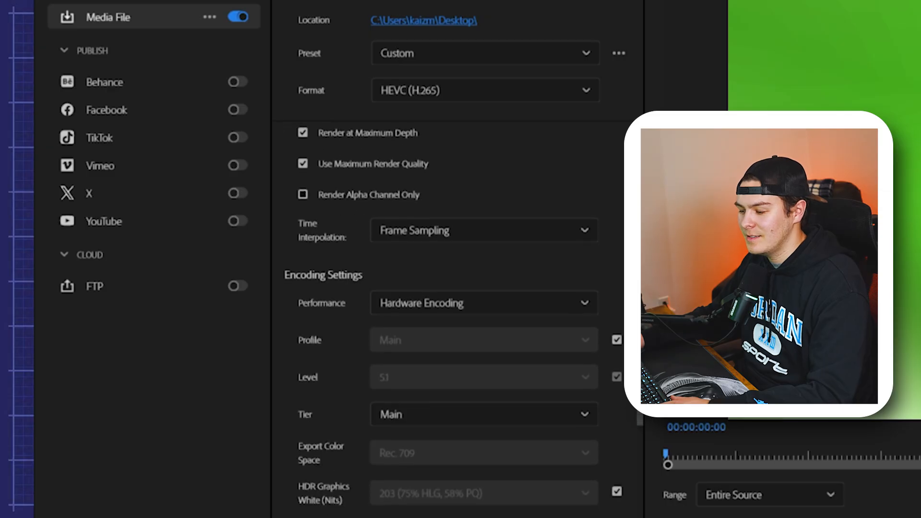
scroll(459, 319, "down", 3)
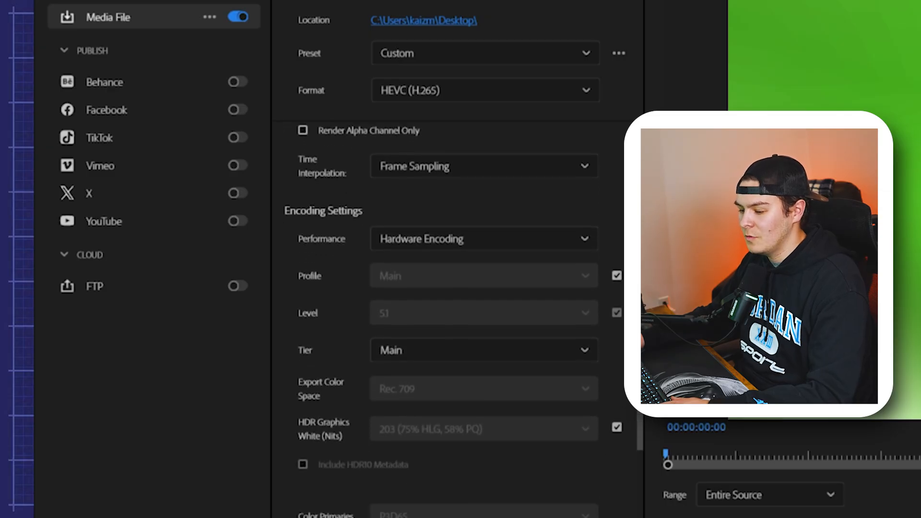
scroll(459, 319, "down", 8)
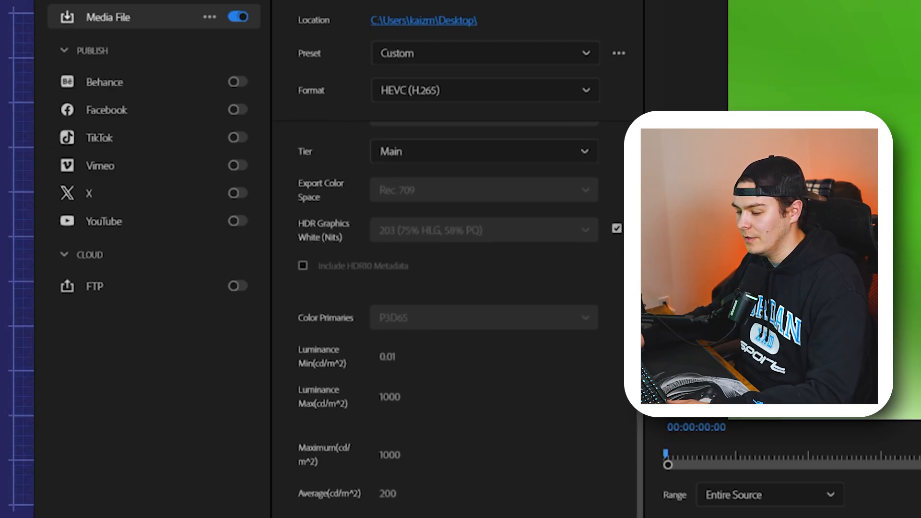
left_click_drag(662, 391, 670, 457)
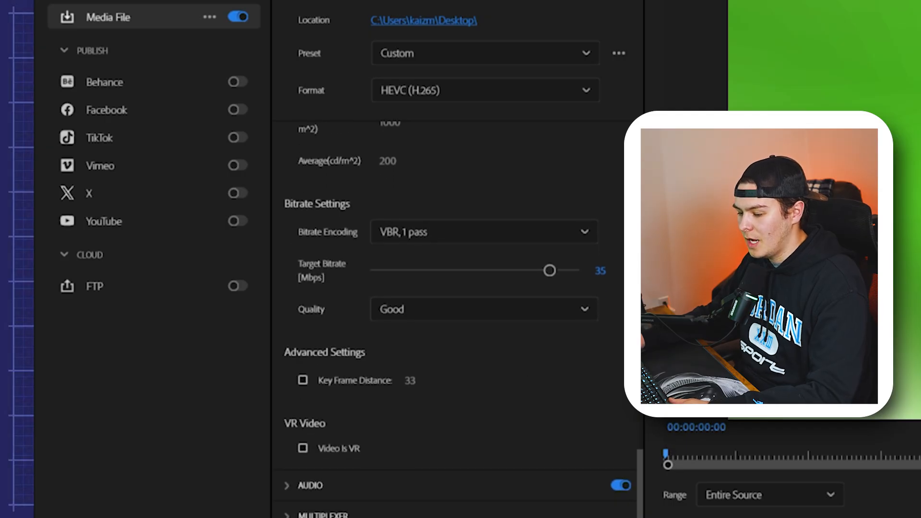
In the export's audio settings, keep AAC as the audio format, 48000 Hz as the sample rate and Stereo as the channels.
left_click(288, 486)
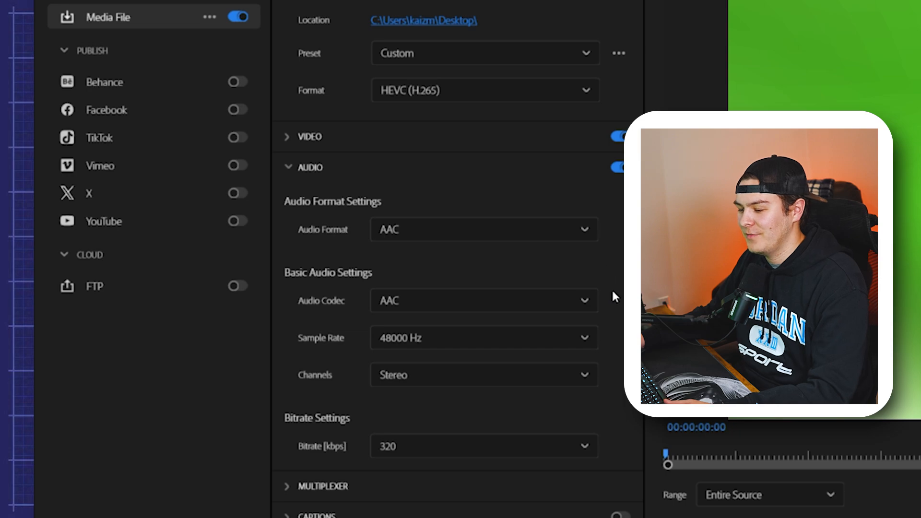
left_click(574, 237)
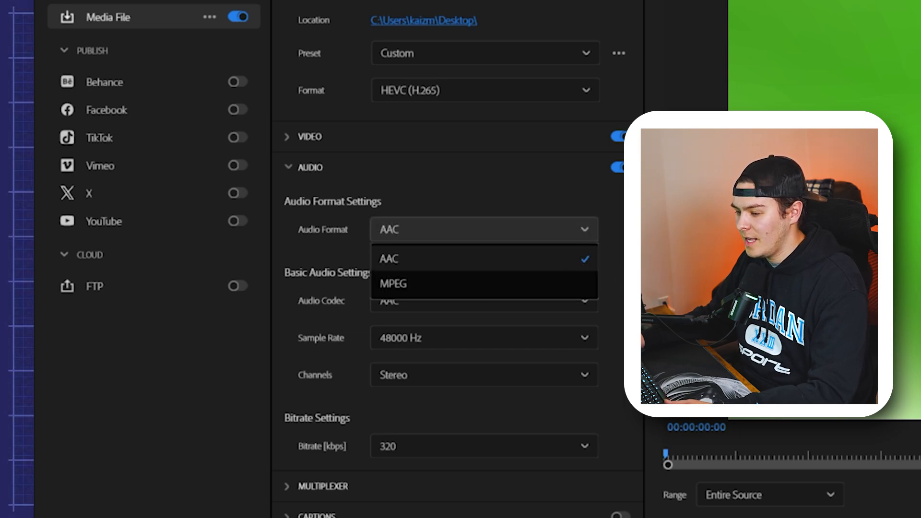
left_click(583, 260)
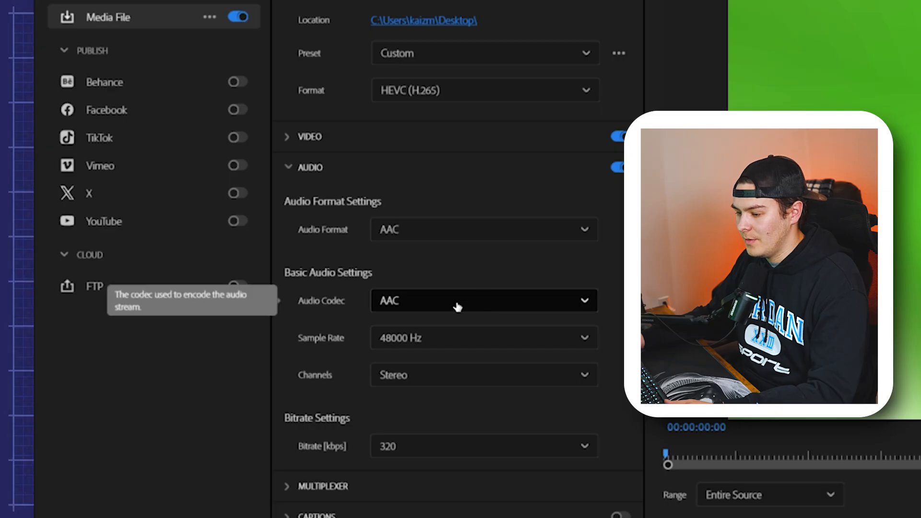
left_click(516, 344)
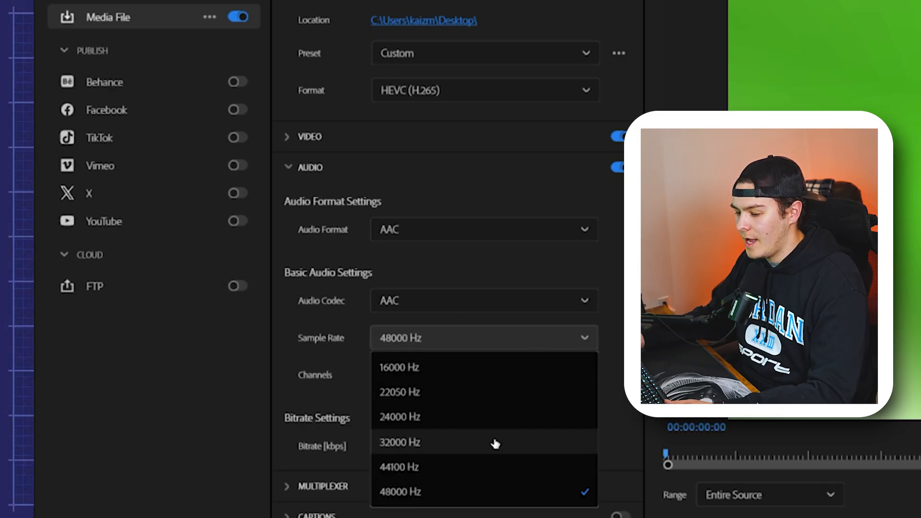
left_click(418, 496)
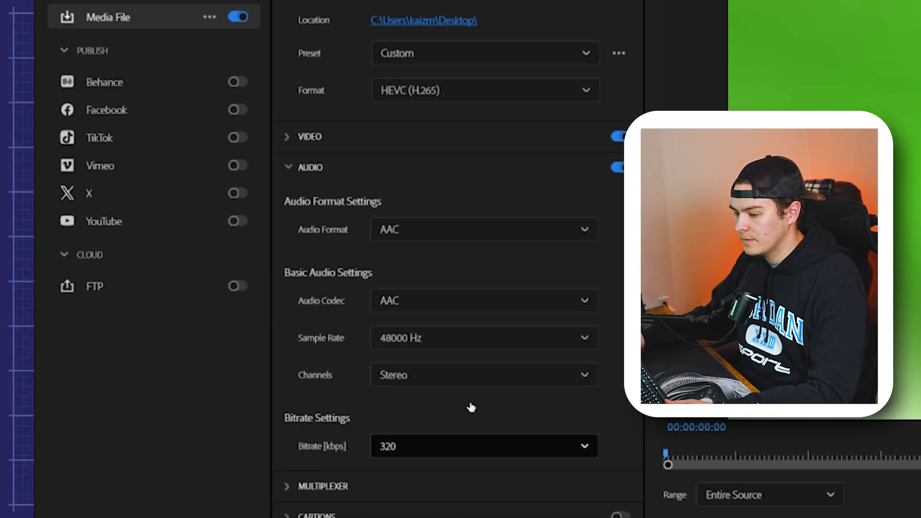
left_click(444, 381)
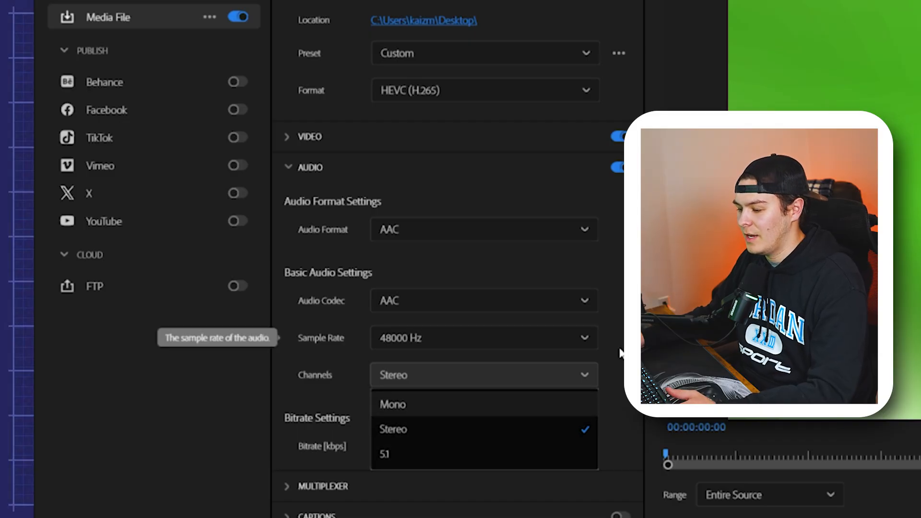
left_click(584, 378)
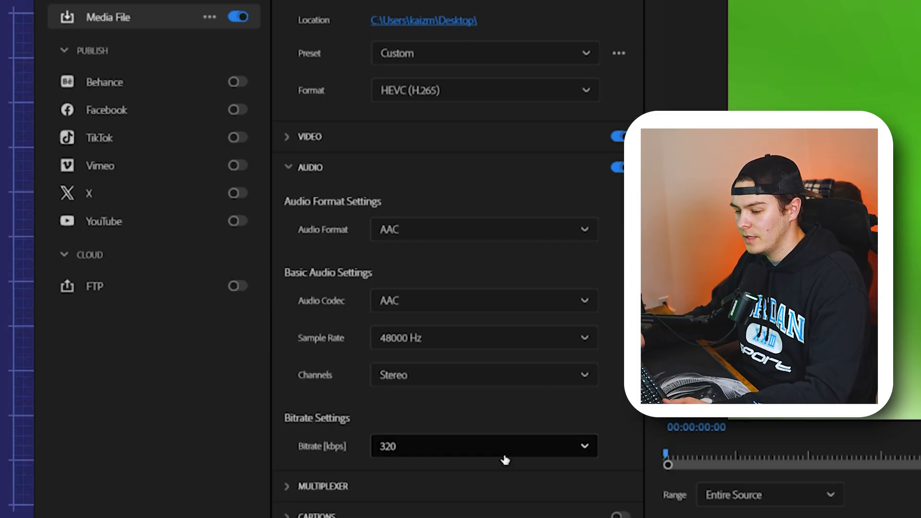
Set the export's audio bitrate to 448 kbps.
left_click(461, 453)
scroll(555, 480, "down", 3)
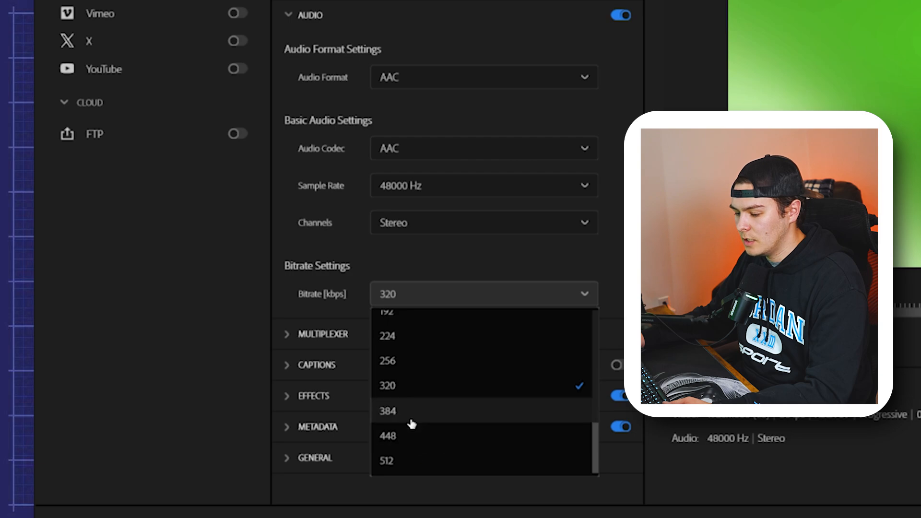
left_click(413, 445)
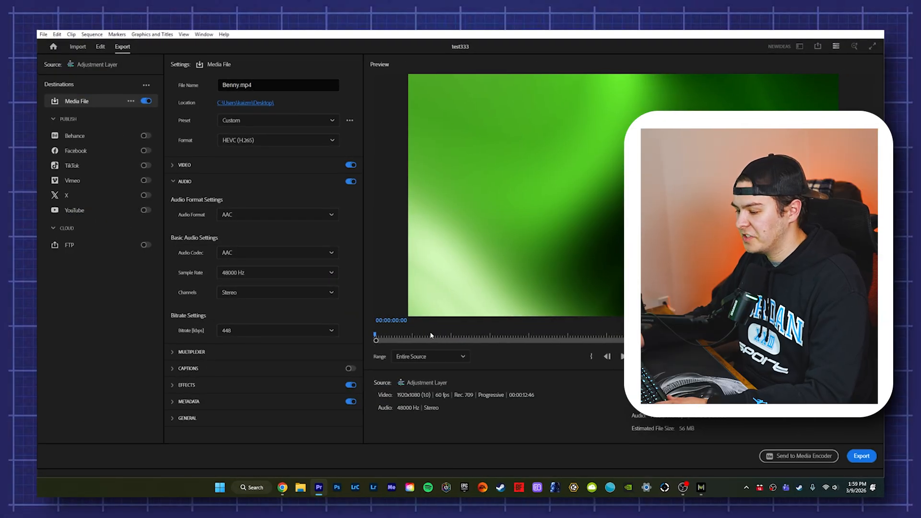
Limit the export to a custom range by marking in and out points at about 00:00:01:52 and 00:00:07:20.
left_click_drag(428, 332, 569, 283)
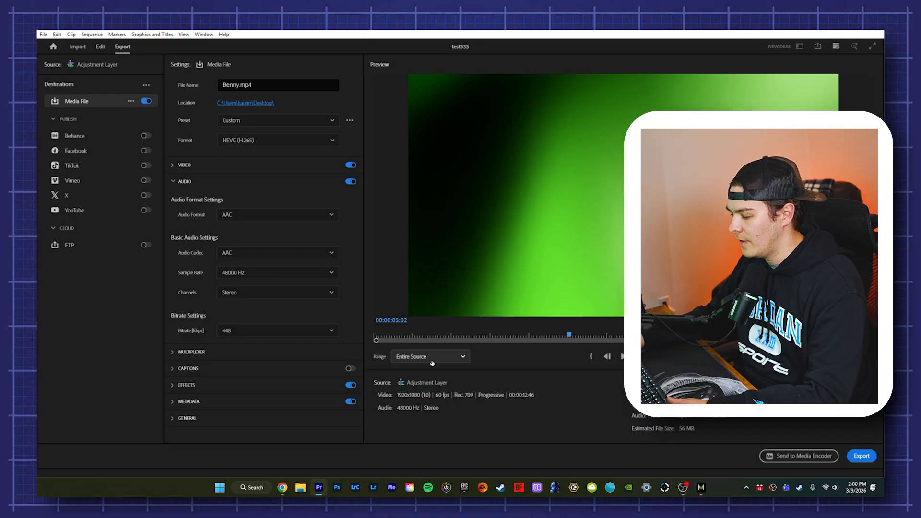
left_click(463, 356)
left_click(427, 414)
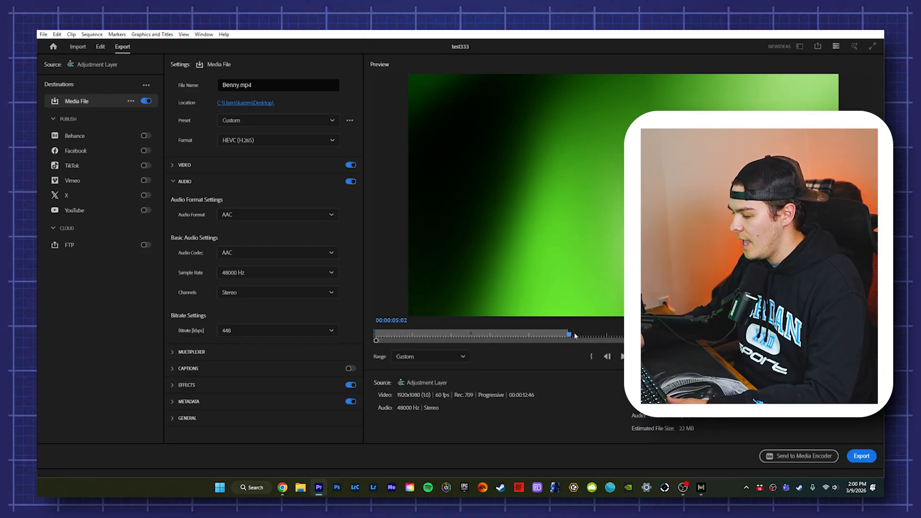
mouse_move(574, 334)
left_mouse_down()
mouse_move(448, 339)
mouse_move(661, 339)
left_mouse_up()
key("i")
key("o")
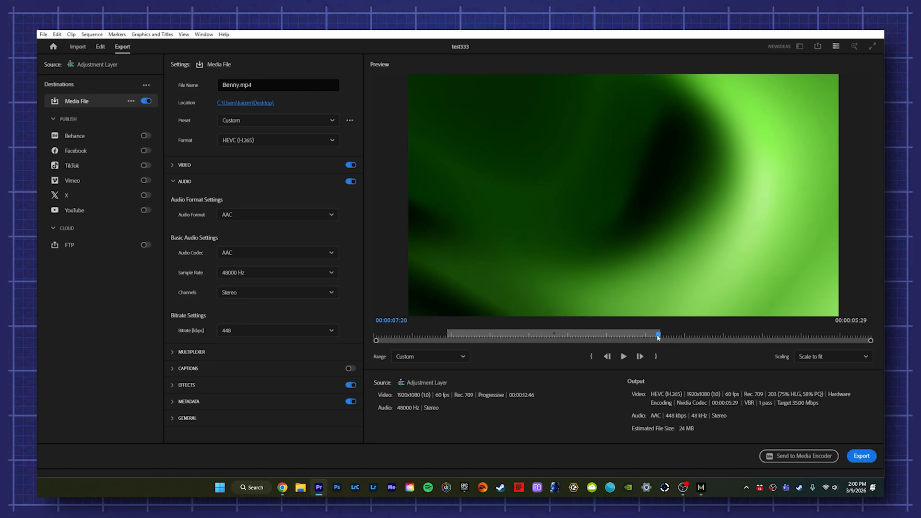
Scrub through the marked export range and extend it back over the whole sequence.
left_click_drag(659, 337, 447, 339)
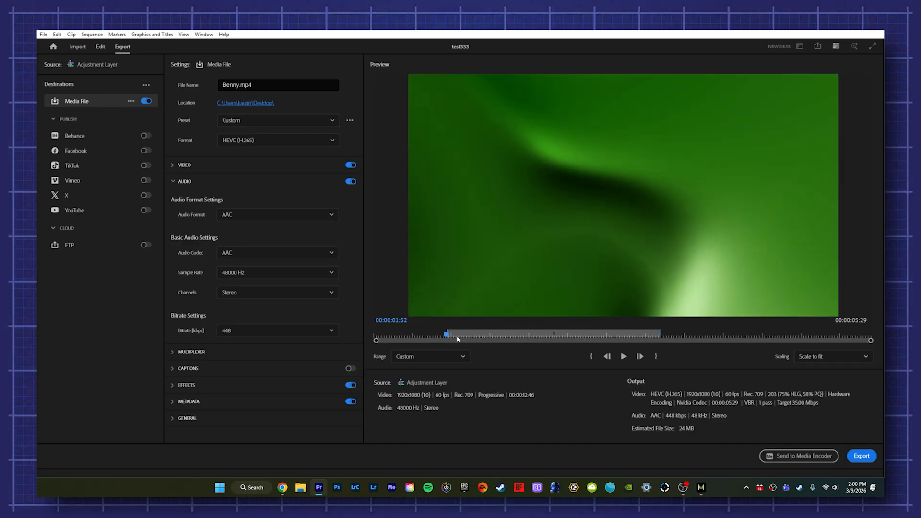
left_click_drag(447, 337, 663, 284)
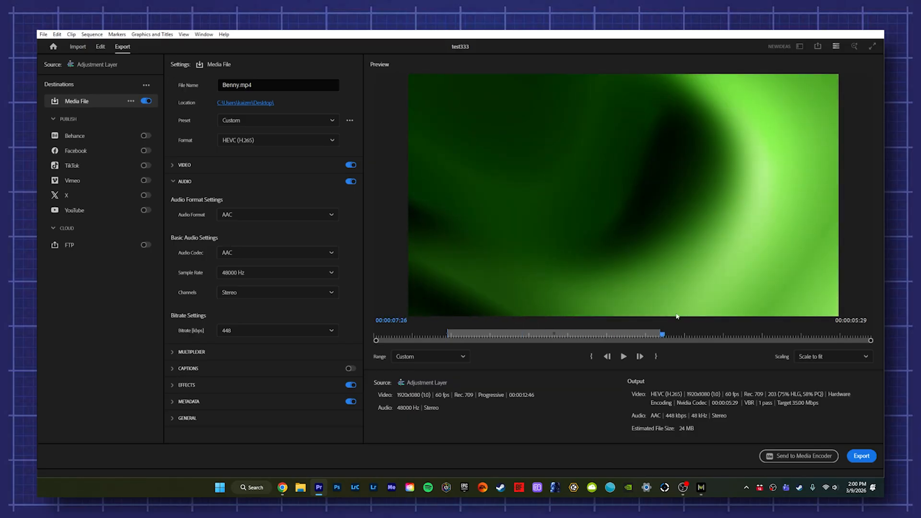
left_click_drag(652, 335, 685, 285)
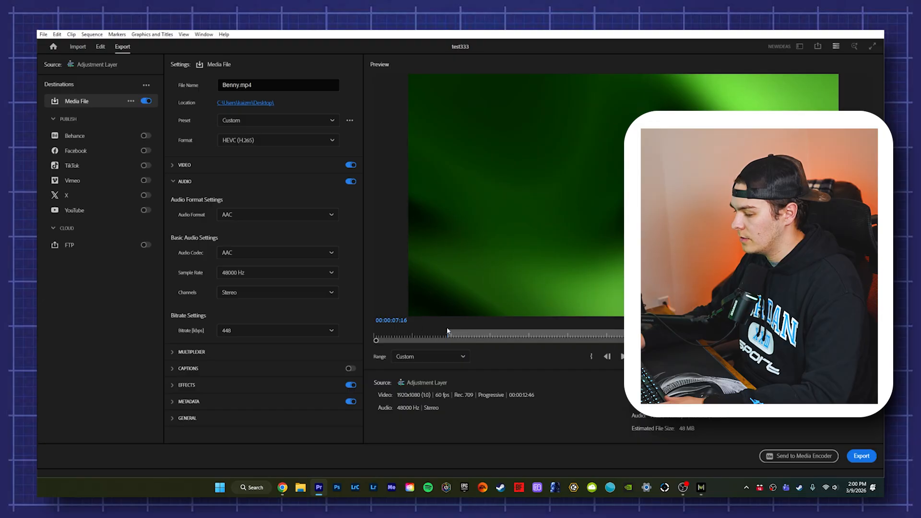
left_click_drag(448, 332, 373, 321)
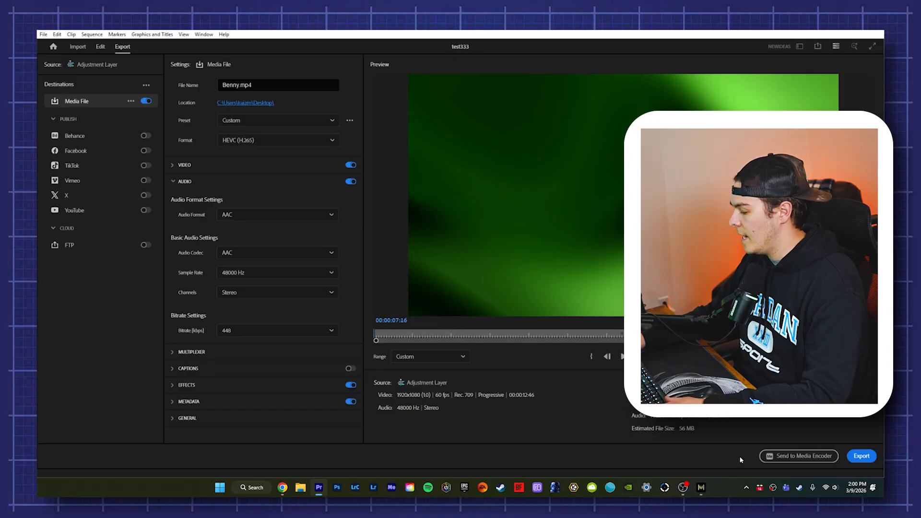
Send the export to Adobe Media Encoder and check the queued item's preset choices, keeping Custom.
left_click(817, 456)
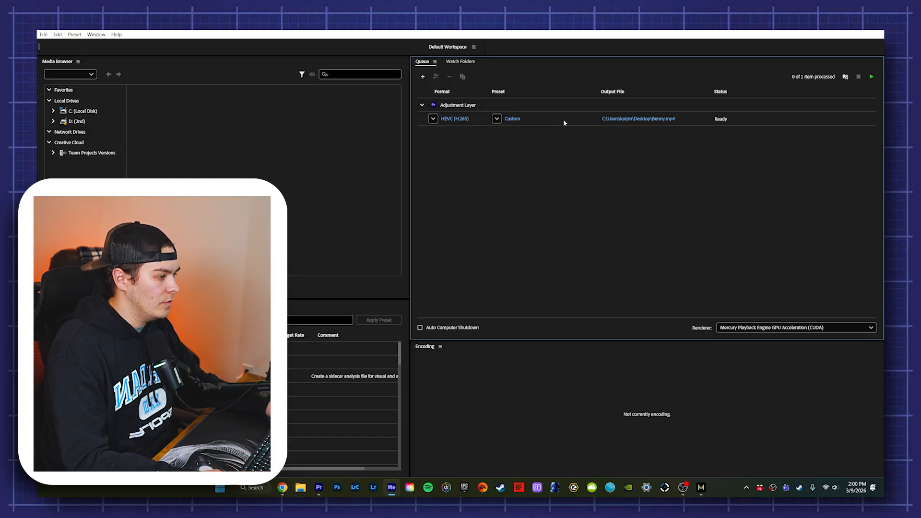
left_click(564, 122)
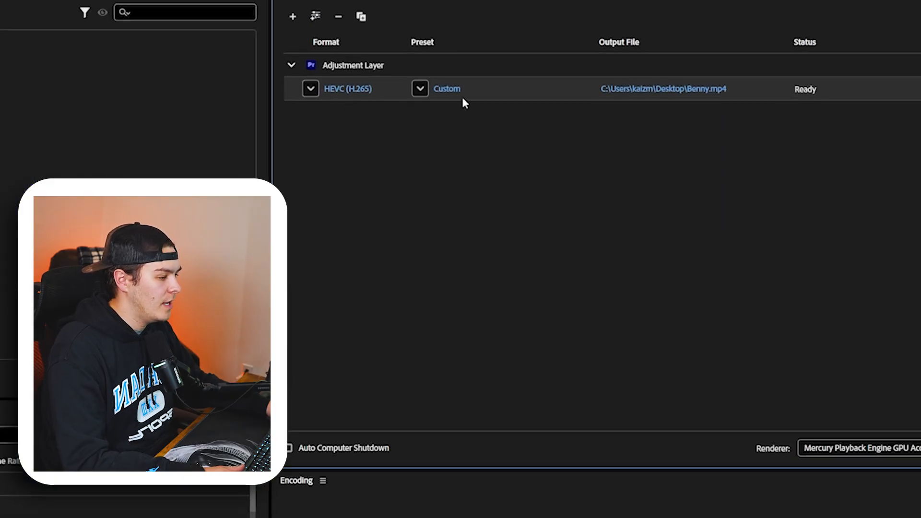
left_click(420, 88)
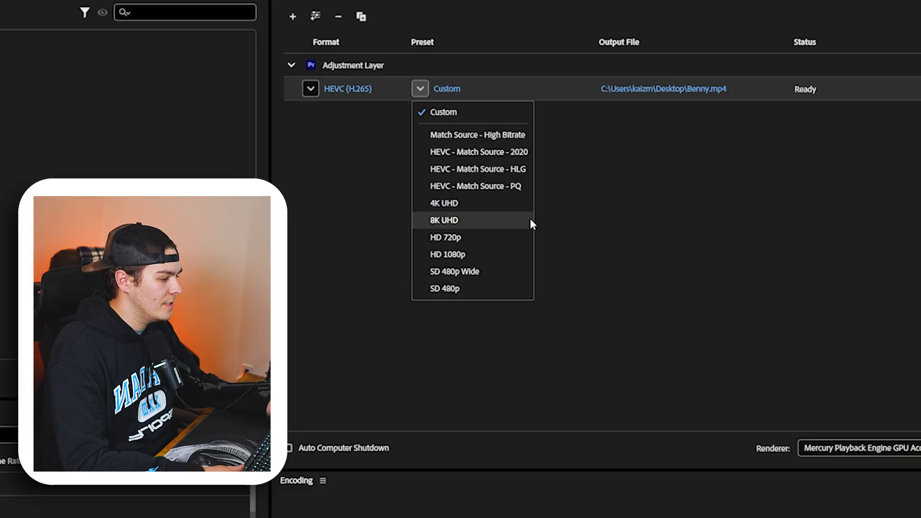
left_click(571, 126)
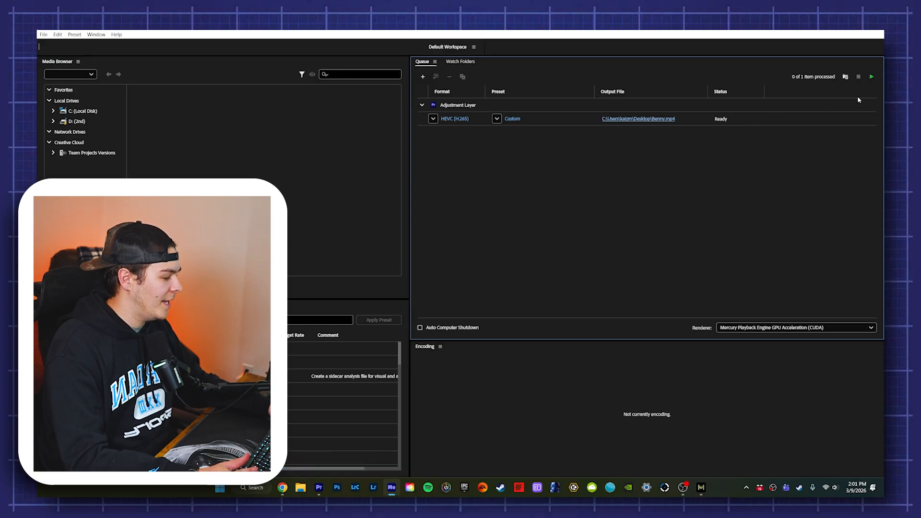
Compare the renderer options, keep Mercury Playback Engine GPU Acceleration (CUDA), and start encoding the queue.
left_click(775, 328)
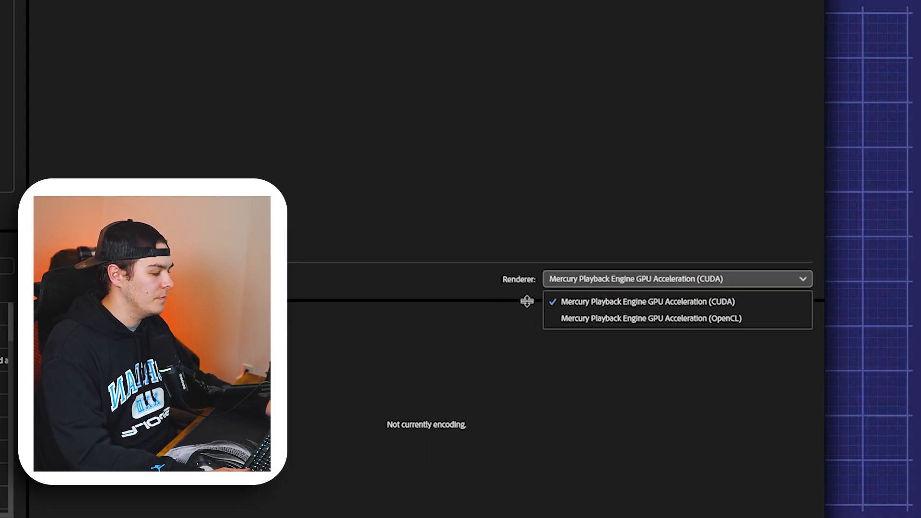
left_click(465, 285)
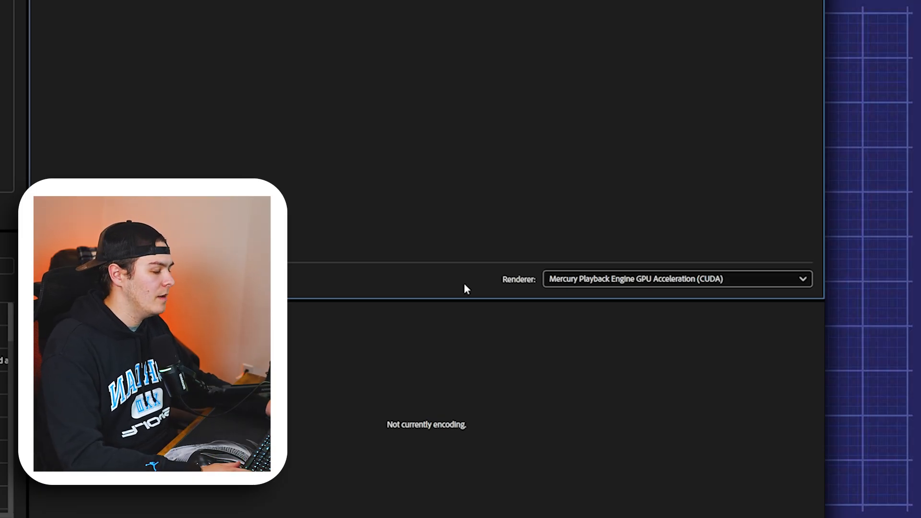
left_click(645, 288)
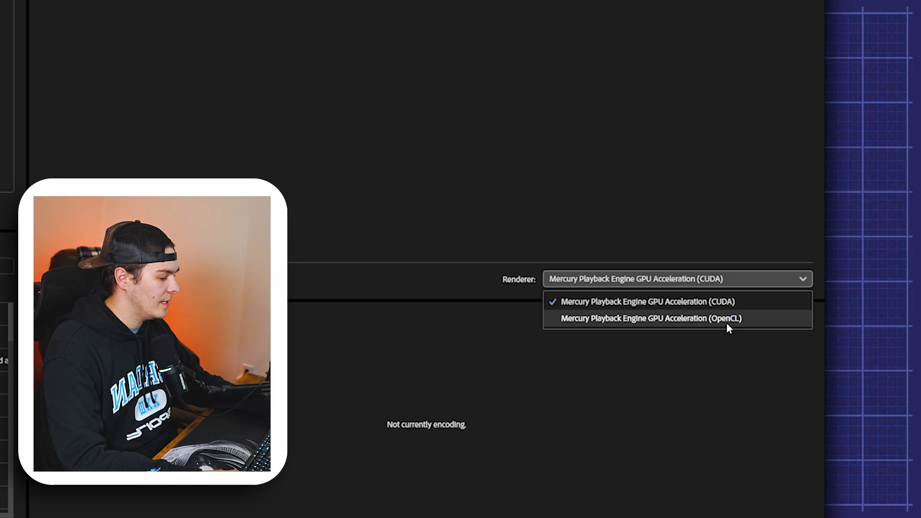
left_click(438, 280)
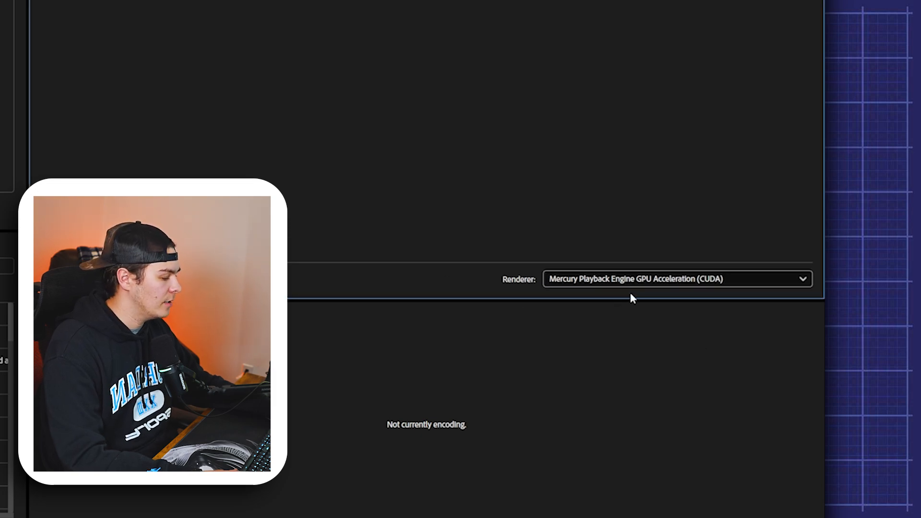
left_click(648, 284)
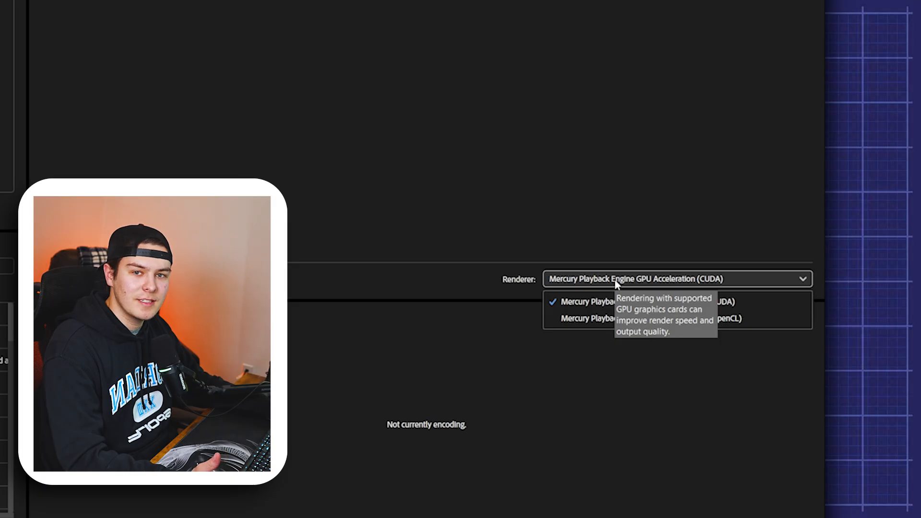
left_click(494, 239)
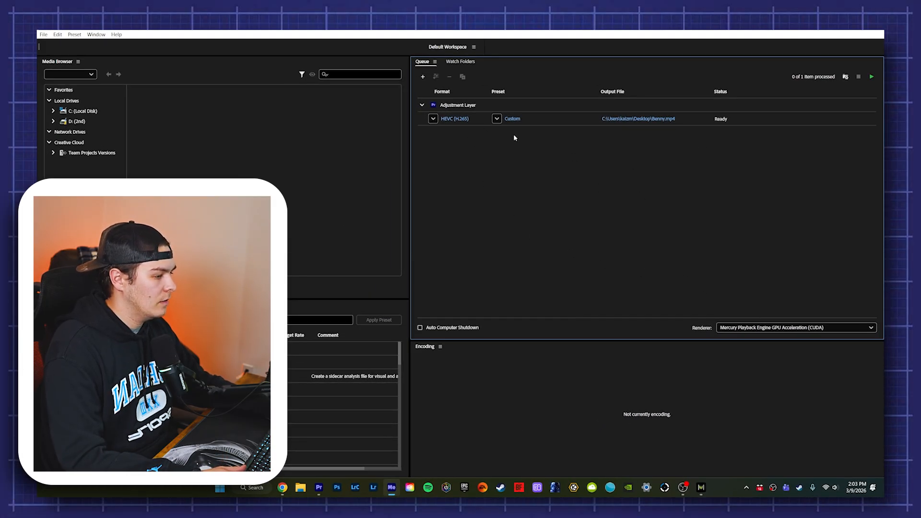
left_click(871, 79)
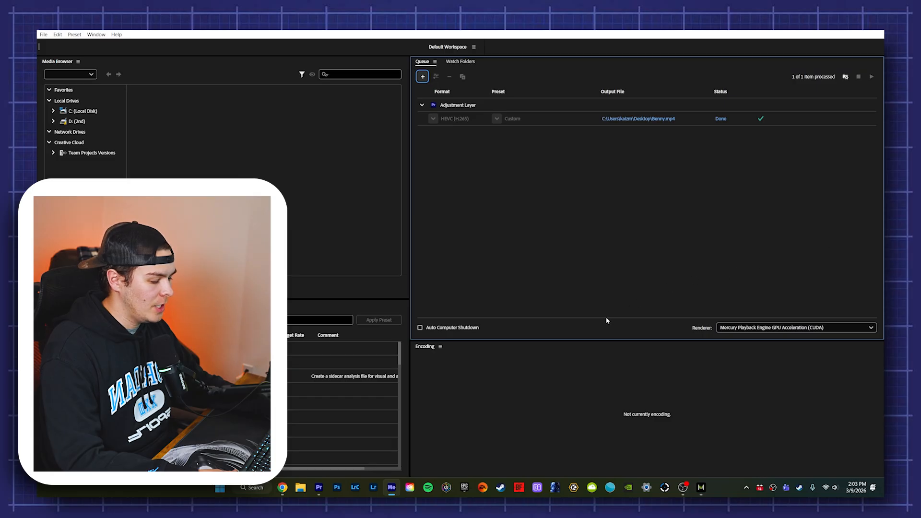
Switch to Premiere Pro to look at the sequence's export settings again, and return to Media Encoder.
left_click(321, 487)
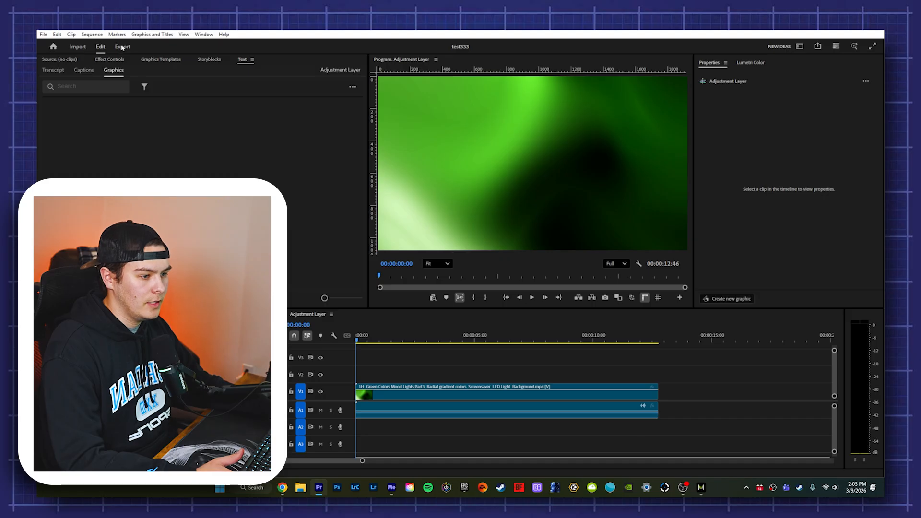
key("ctrl+m")
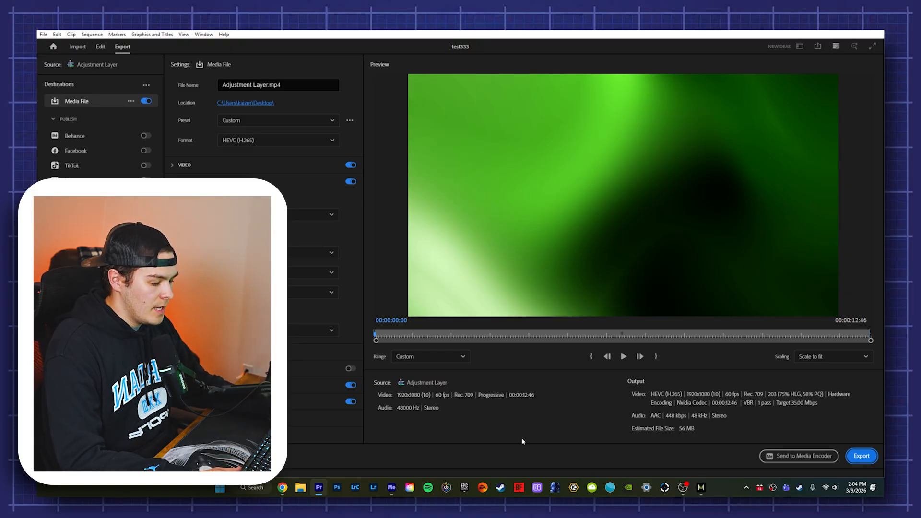
left_click(392, 487)
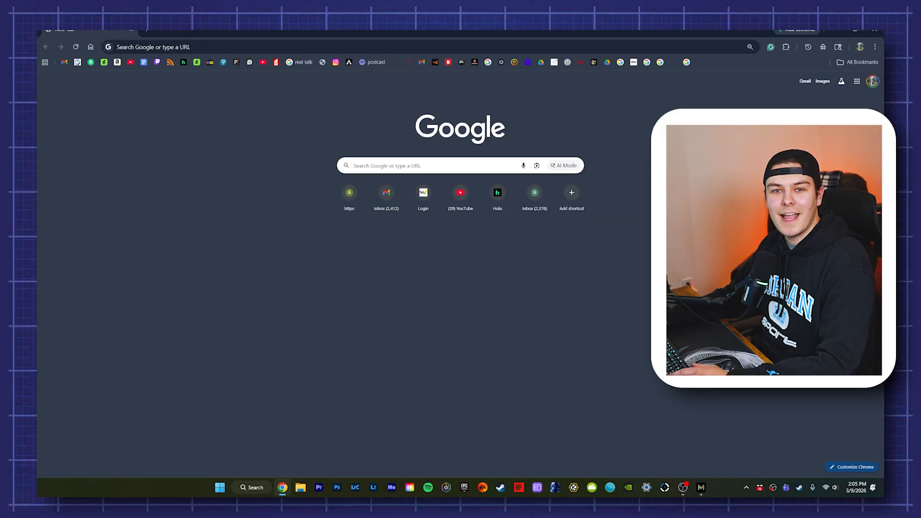
Open YouTube in Chrome and upload the exported Benny.mp4 as a new video.
left_click(133, 63)
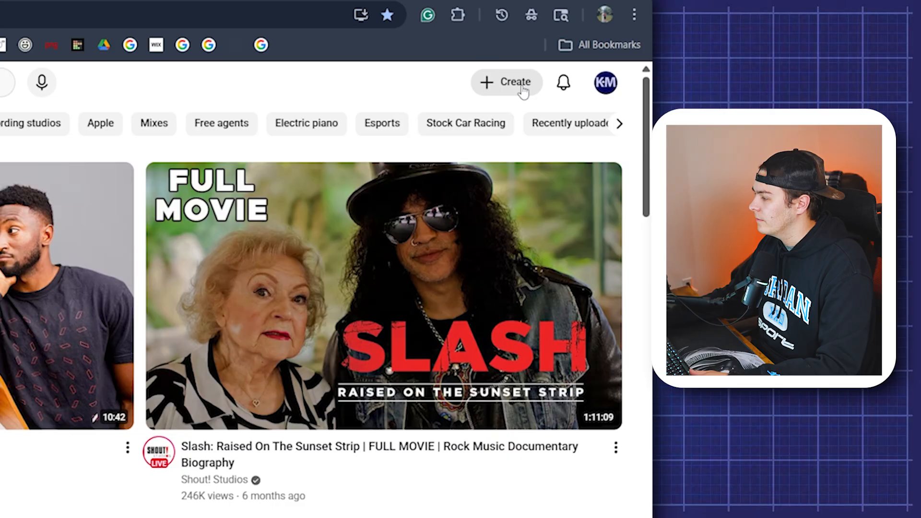
left_click(523, 91)
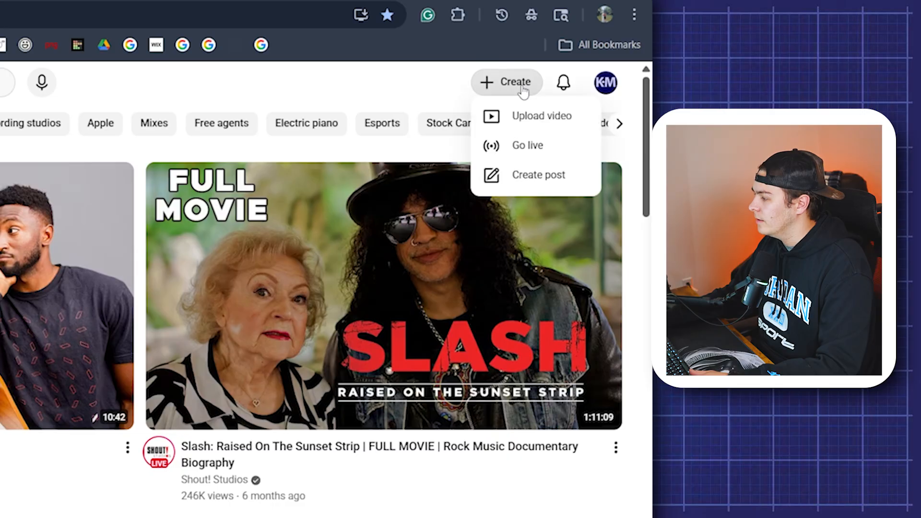
left_click(539, 118)
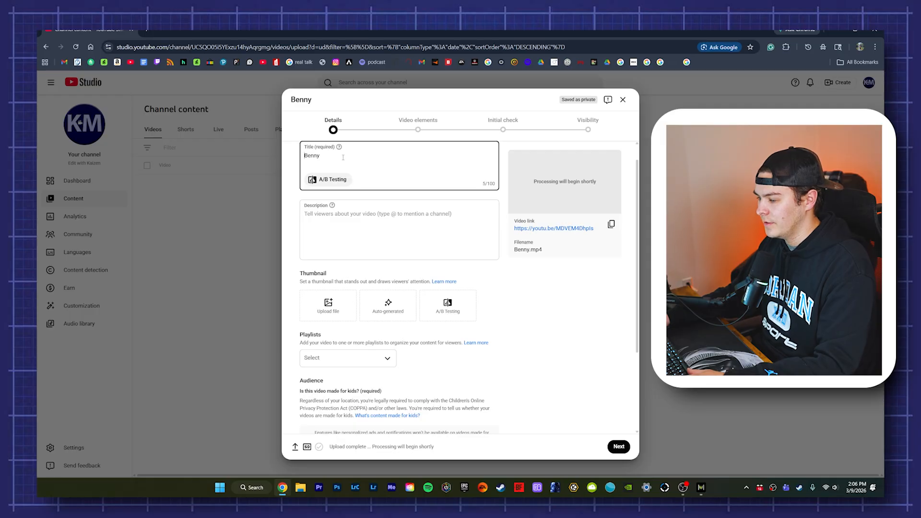
Replace the video's title with "Green Video Gradient".
left_click_drag(353, 158, 258, 150)
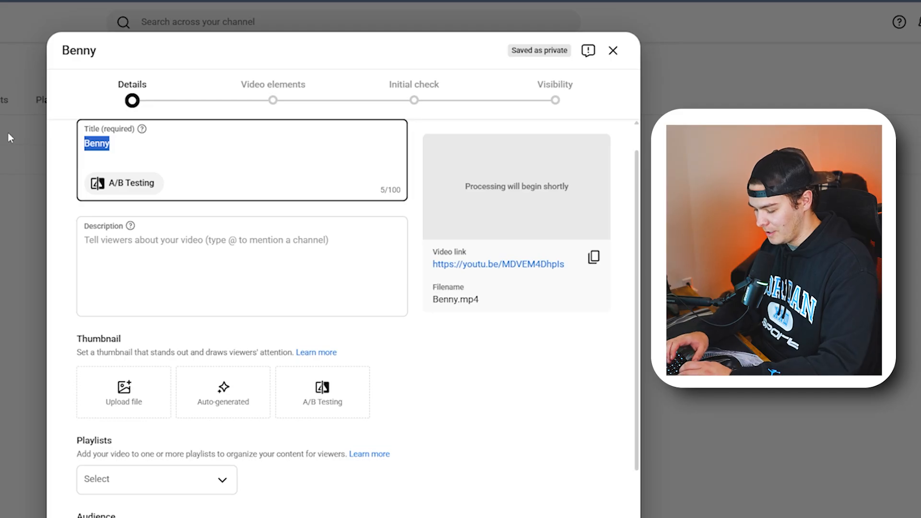
type("Gree")
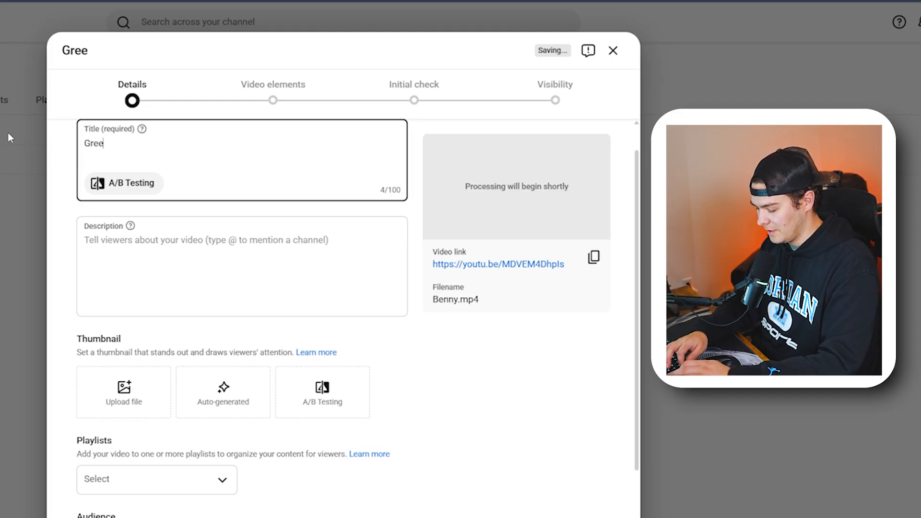
type("n Video Gradient")
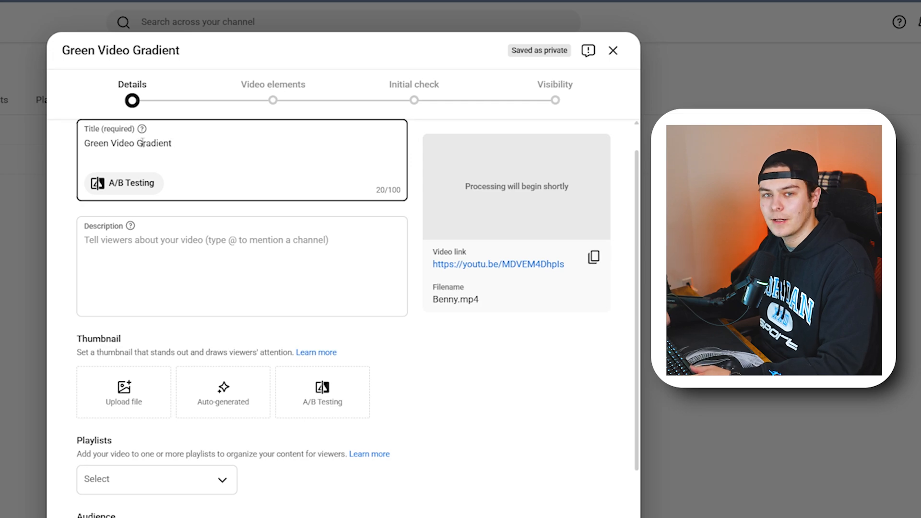
Rewrite the last word of the video title in capitals as "GRADIENT".
key("shift+Left")
key("shift+Left")
key("shift+Left")
key("shift+Left")
key("shift+Left")
key("shift+Left")
key("shift+Left")
key("shift+Left")
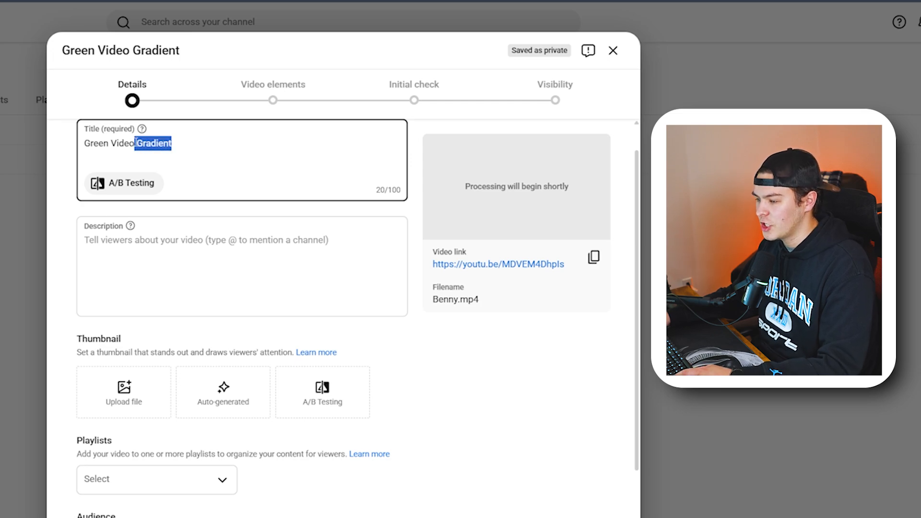
type("GRADIENT")
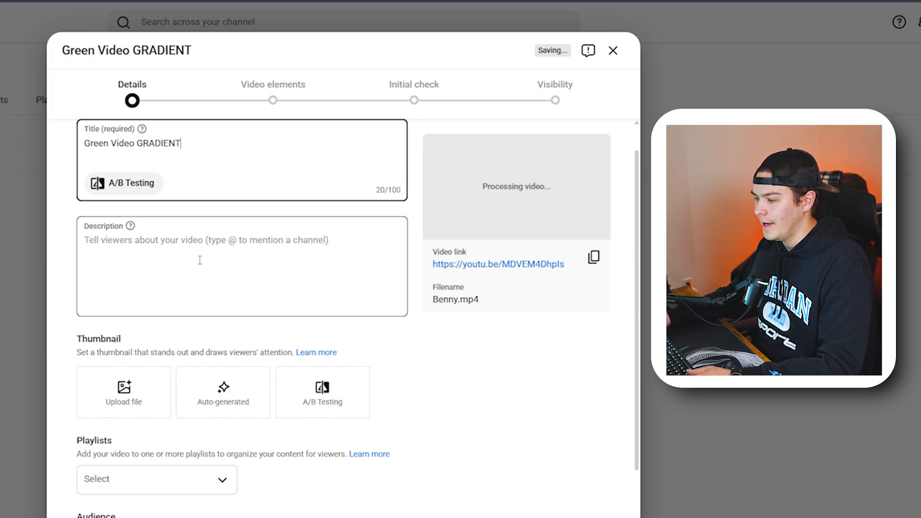
Enter "welcome to my fortnite video" as the video description.
left_click(183, 256)
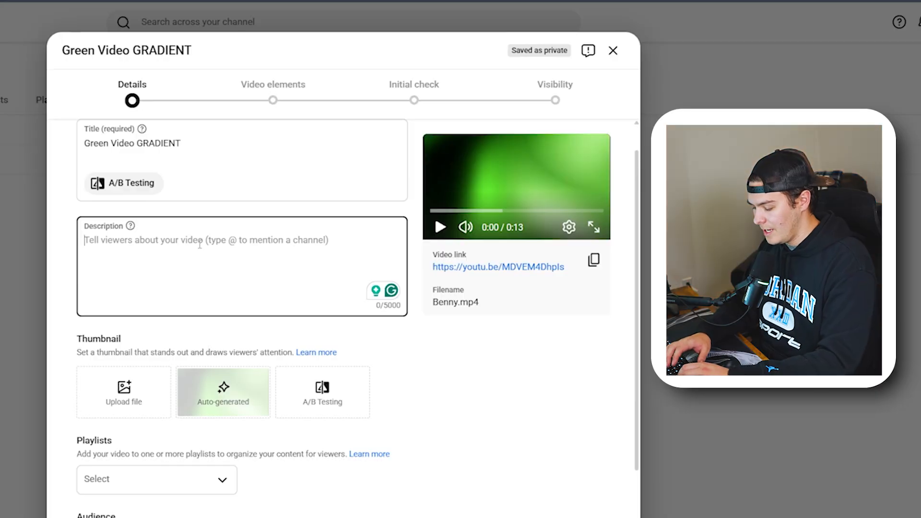
type("welcome to my f")
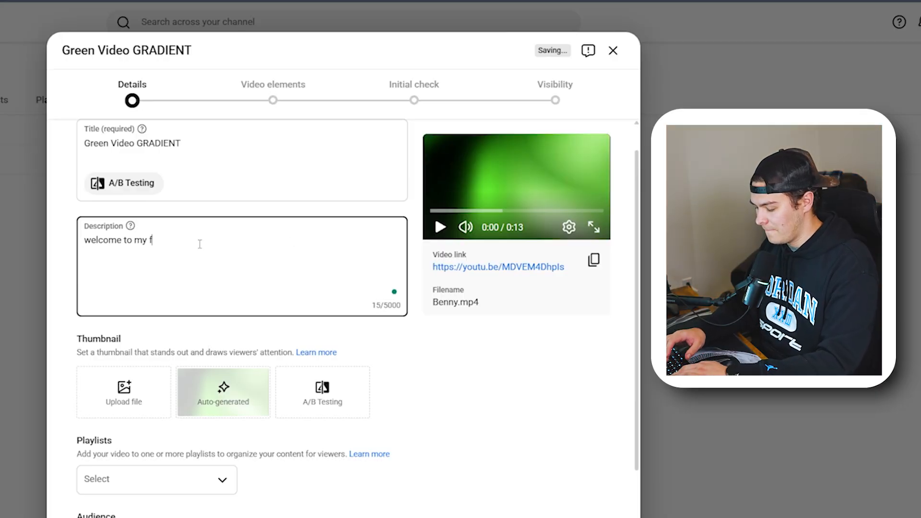
type("ortnite video")
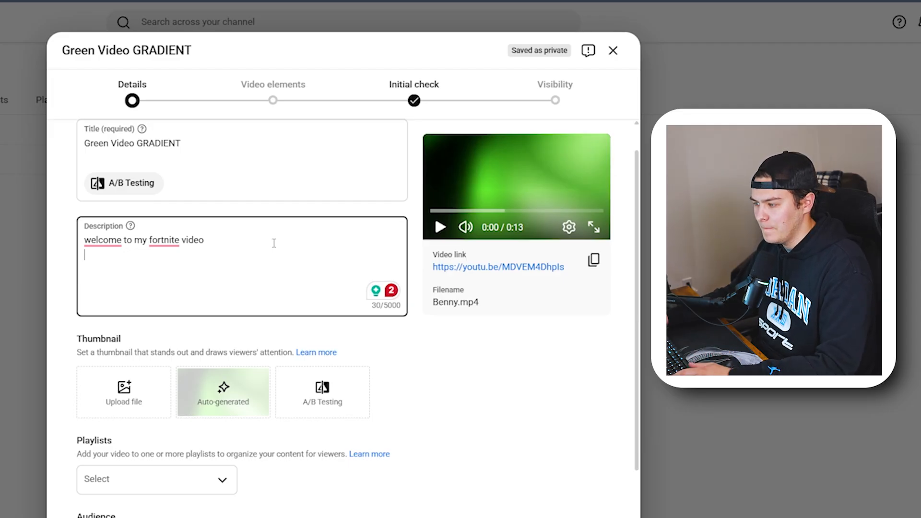
type("@")
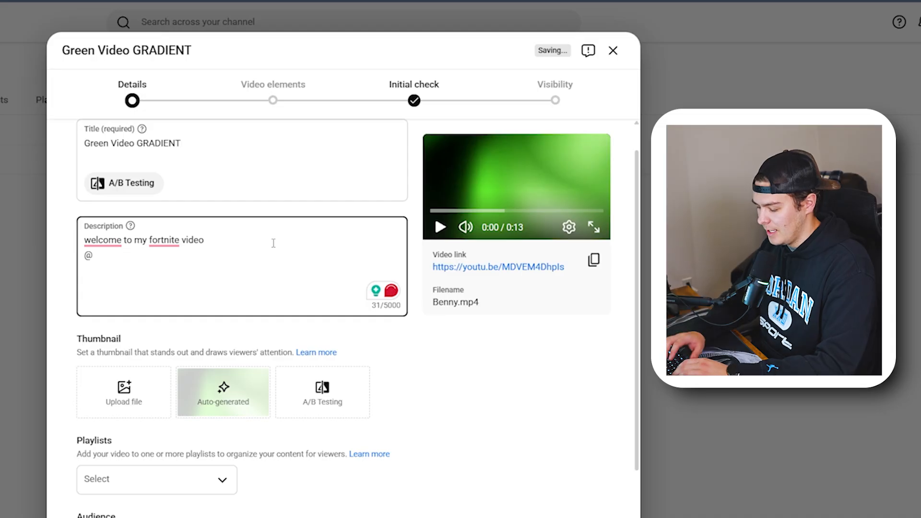
type("mrbe")
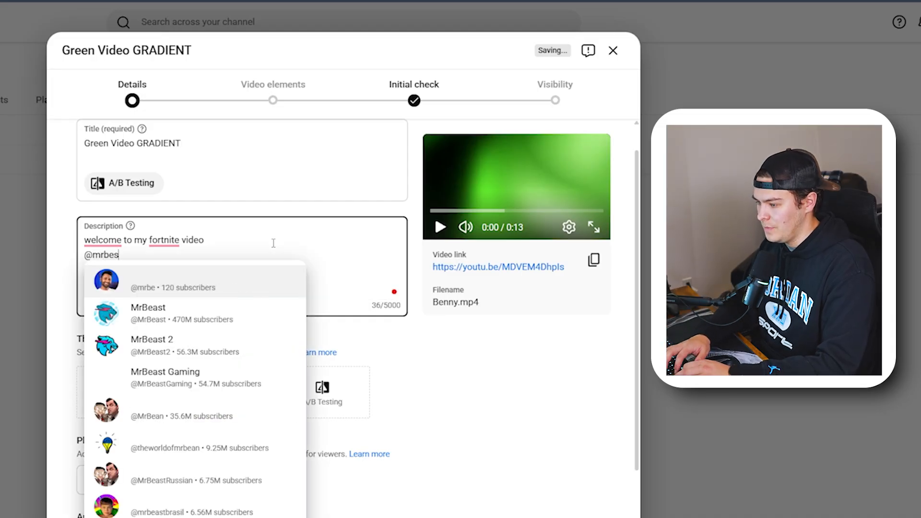
type("ast")
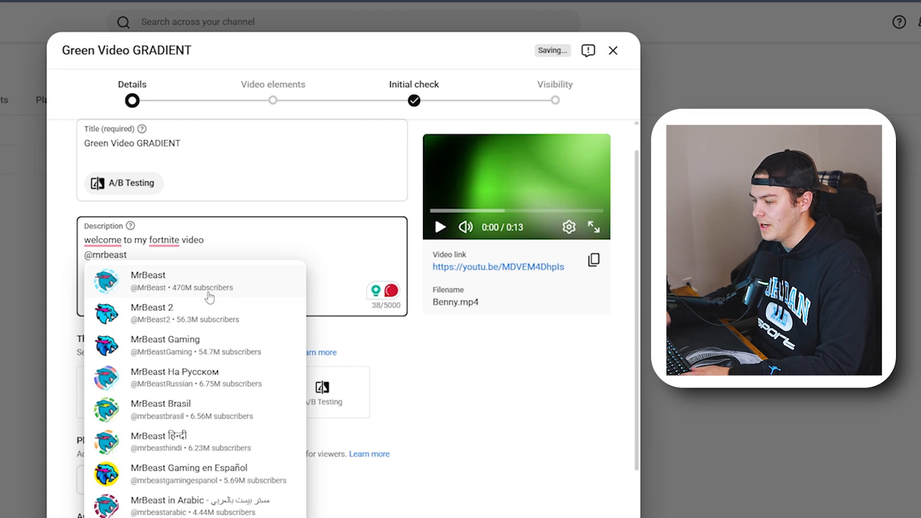
key("ctrl+a")
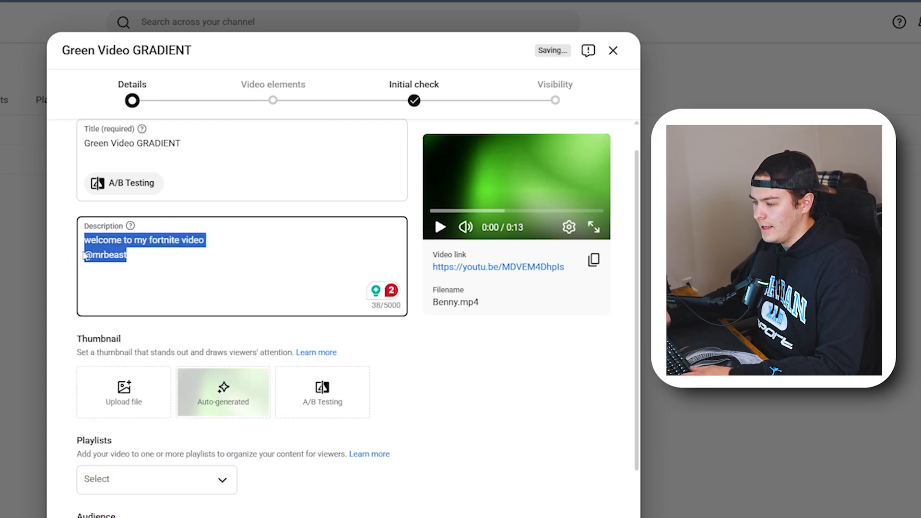
left_click_drag(158, 253, 84, 254)
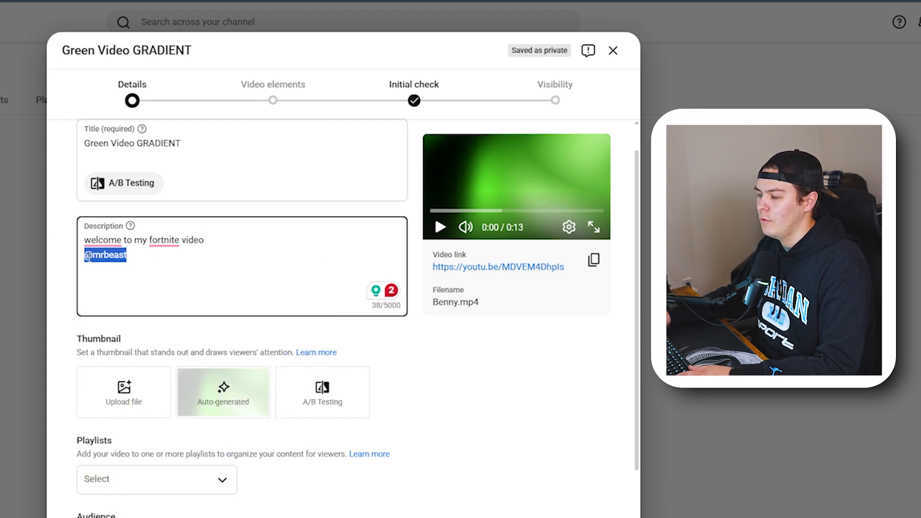
key("BackSpace")
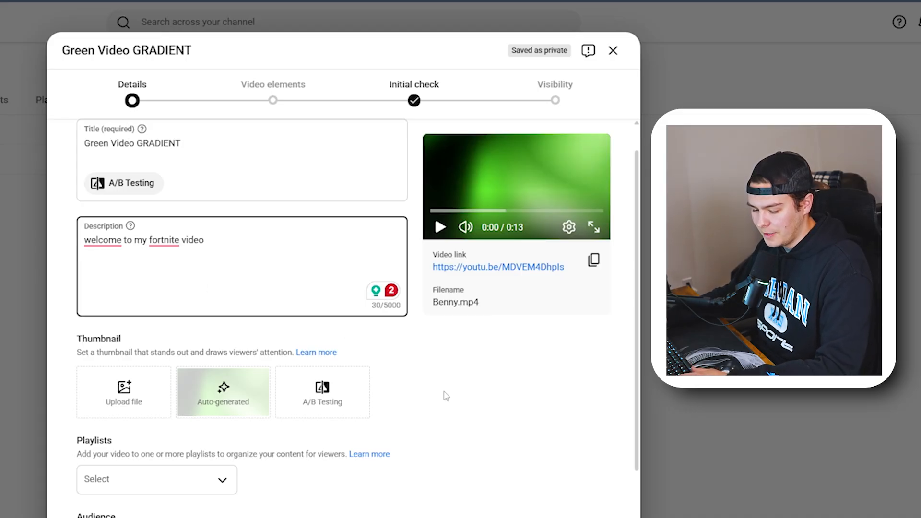
Mark the video as not made for kids and expand the advanced age restriction options.
scroll(446, 396, "down", 1)
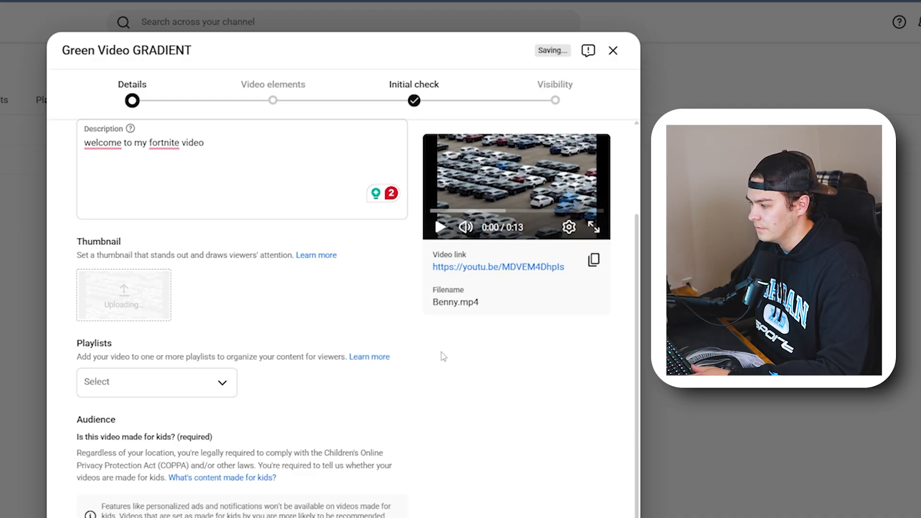
scroll(312, 383, "down", 3)
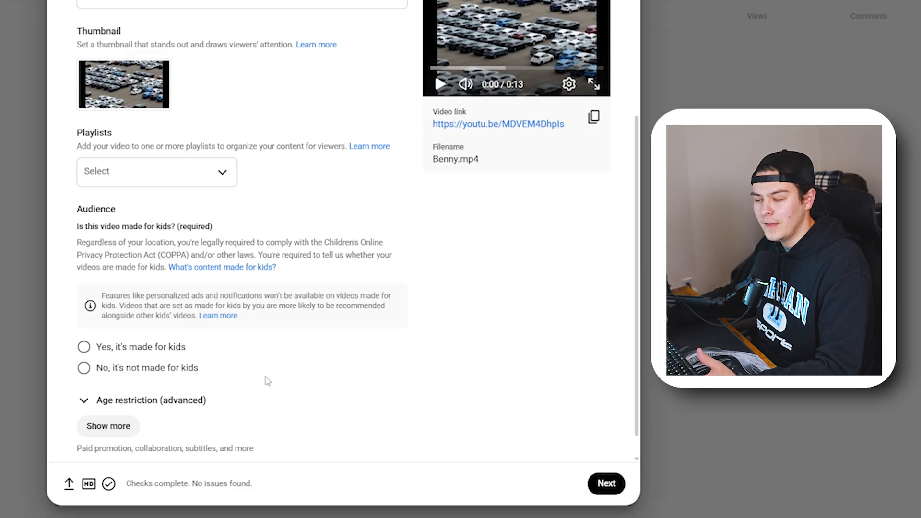
left_click(161, 375)
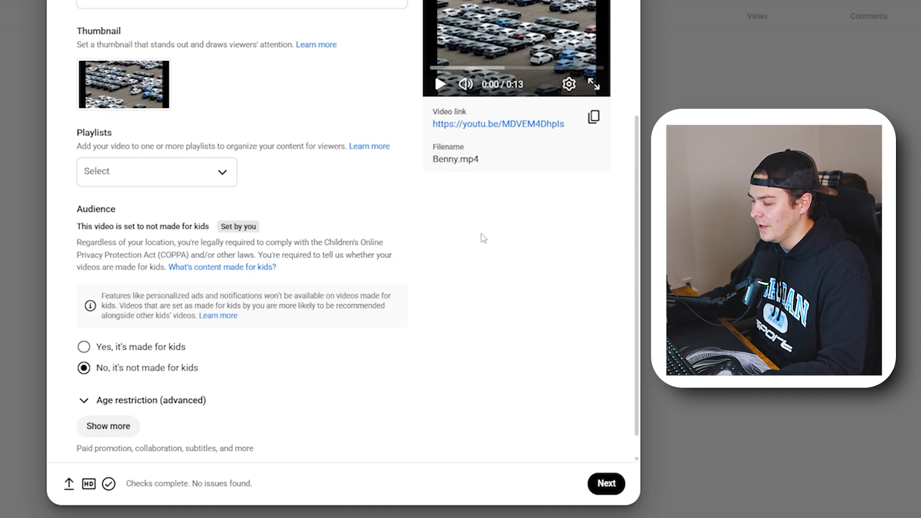
scroll(150, 381, "down", 1)
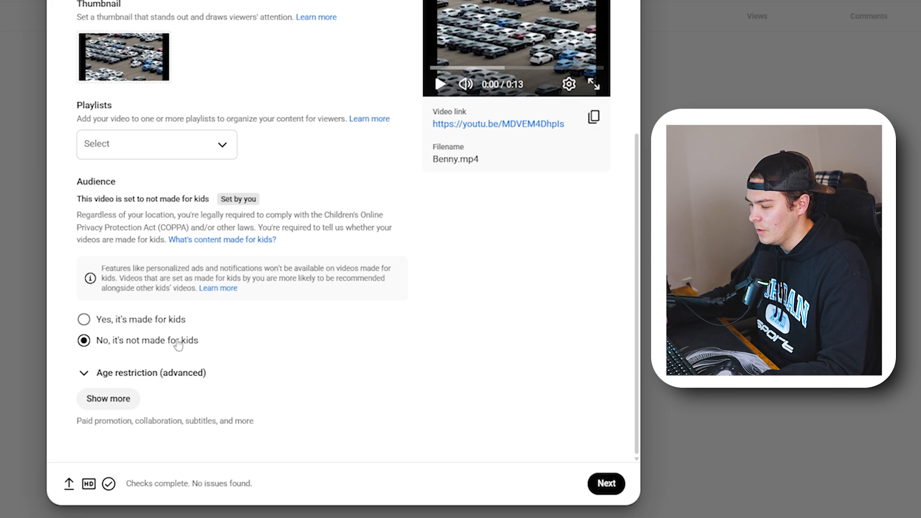
left_click(126, 374)
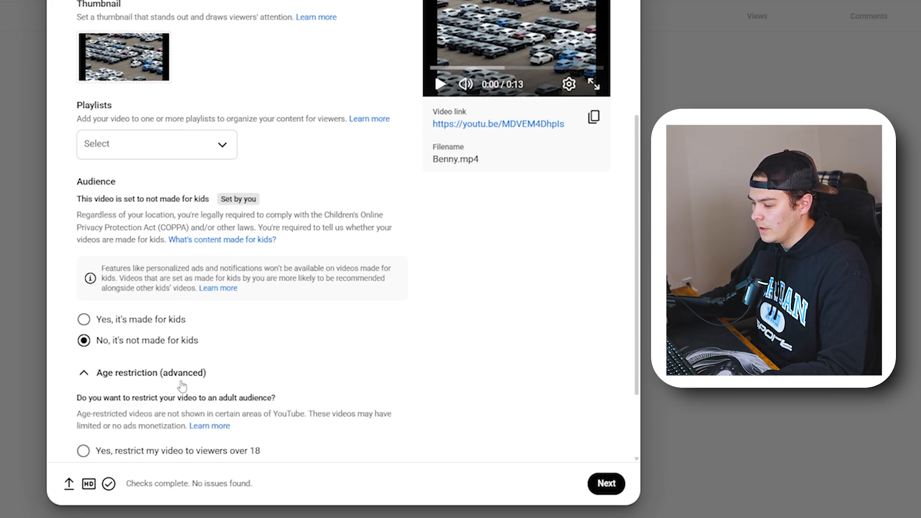
scroll(181, 383, "down", 3)
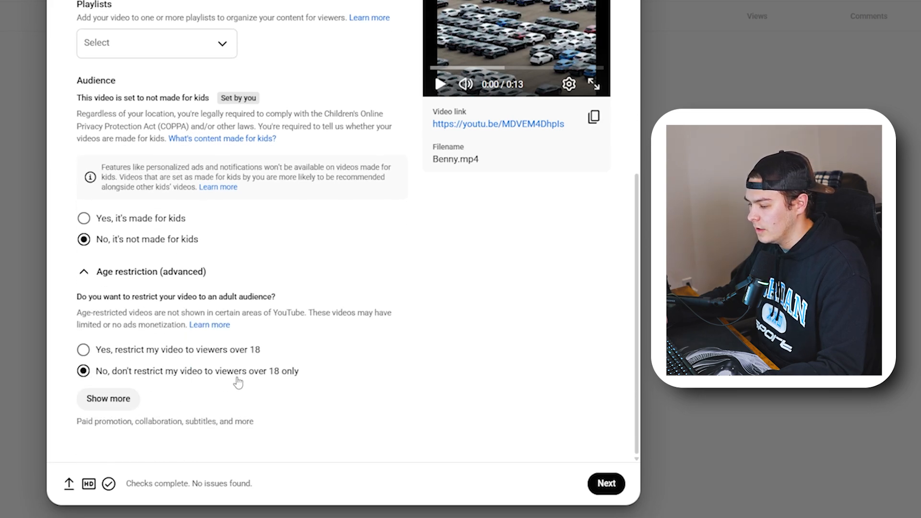
Reveal the additional video settings and answer No to the altered content question.
left_click(115, 403)
scroll(349, 378, "down", 8)
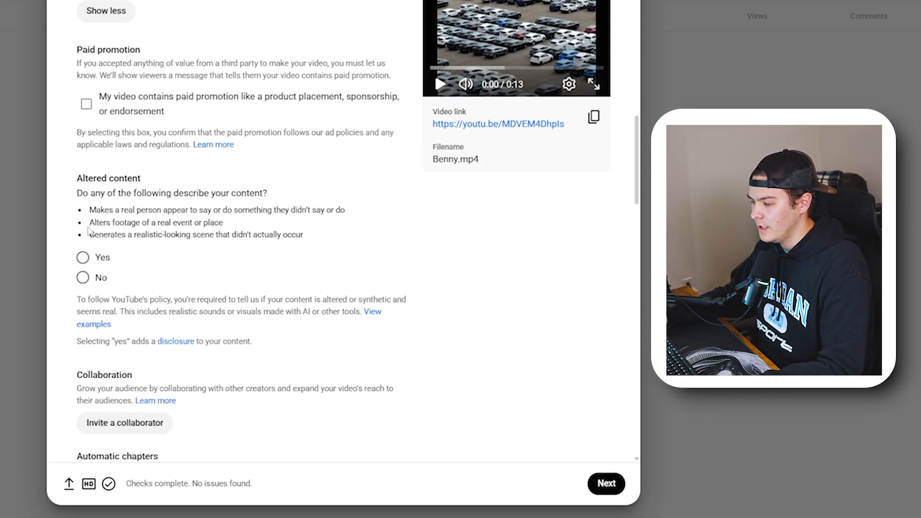
left_click(82, 277)
Turn off automatic places and automatic concepts for the video.
scroll(294, 290, "down", 2)
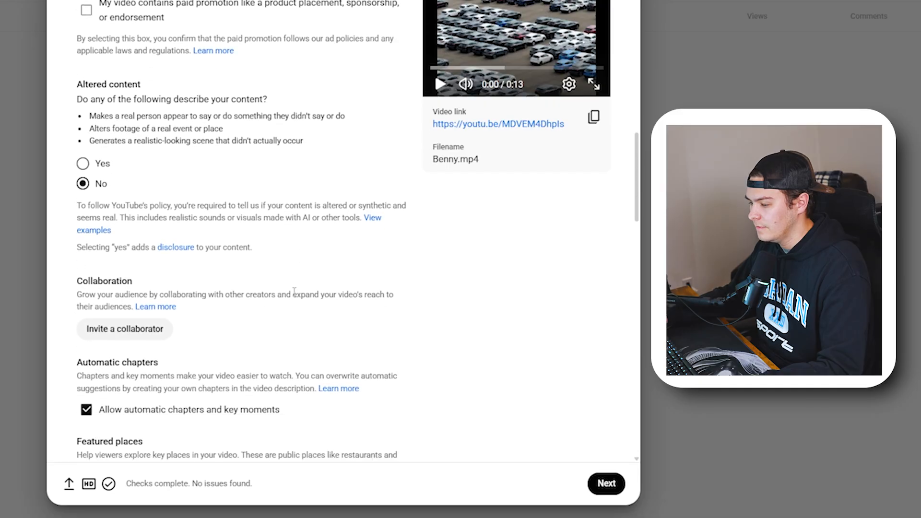
scroll(294, 291, "down", 2)
scroll(240, 255, "down", 2)
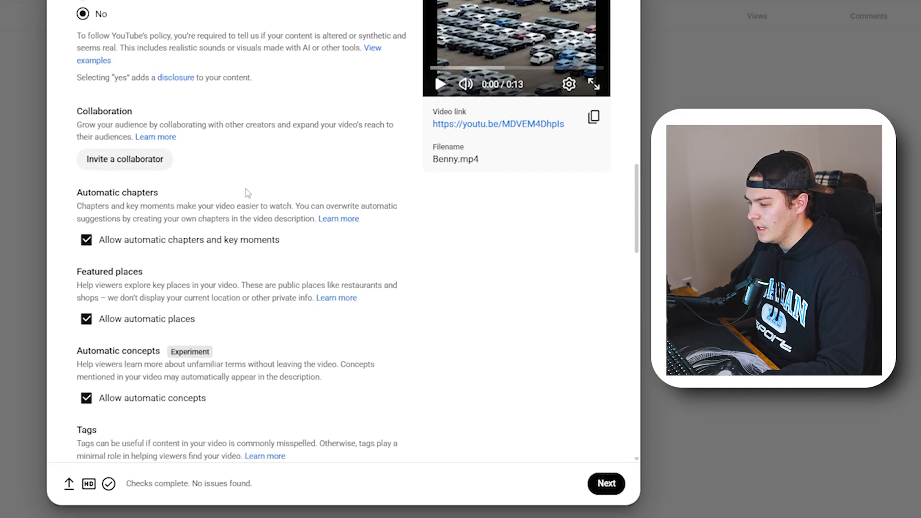
scroll(208, 255, "down", 2)
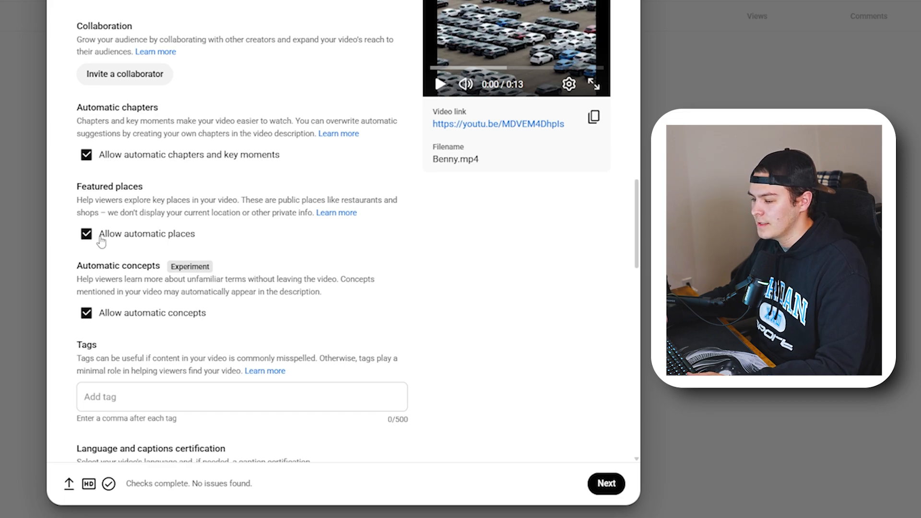
left_click(86, 233)
scroll(410, 235, "down", 3)
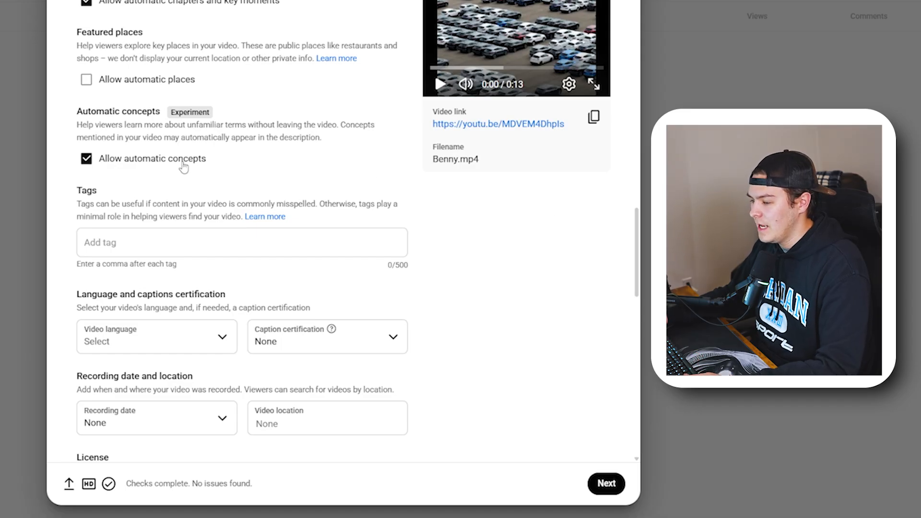
left_click(139, 168)
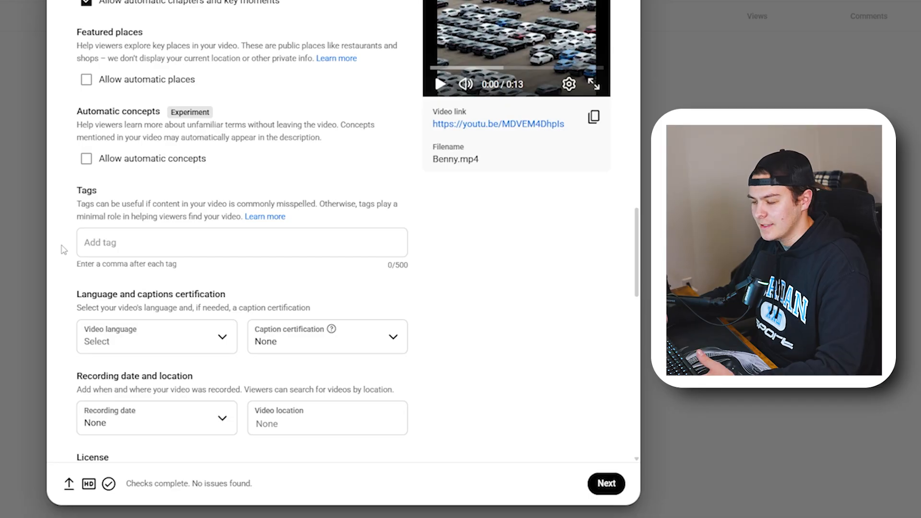
Add the tags video games, fortnite, guns, shooting, pc and ps5 to the video.
left_click(124, 247)
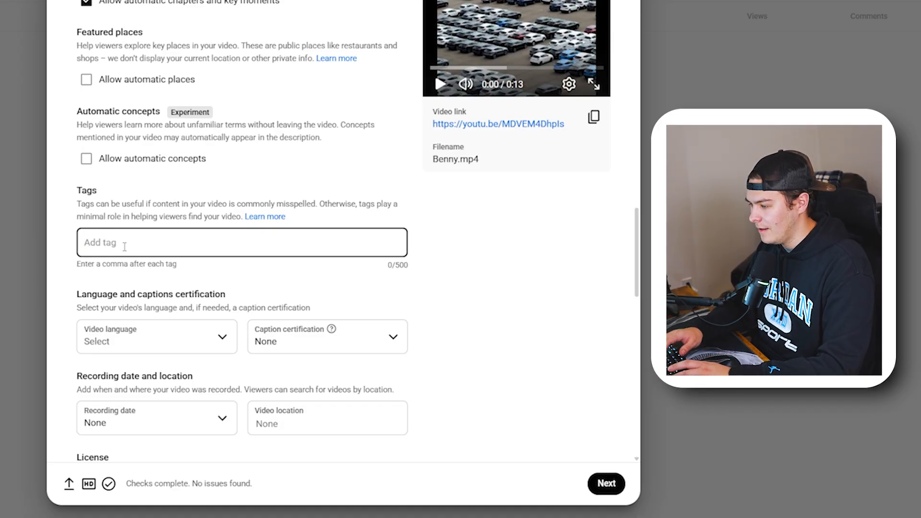
type("video")
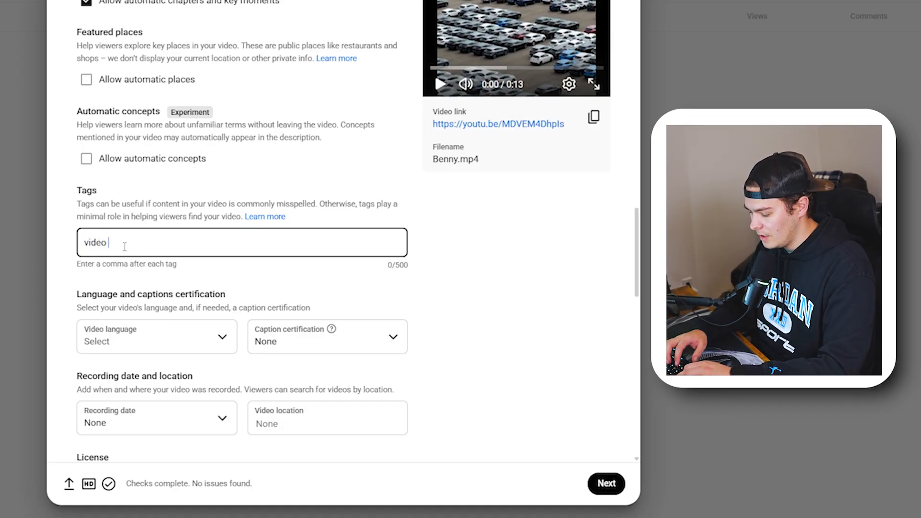
type(" games")
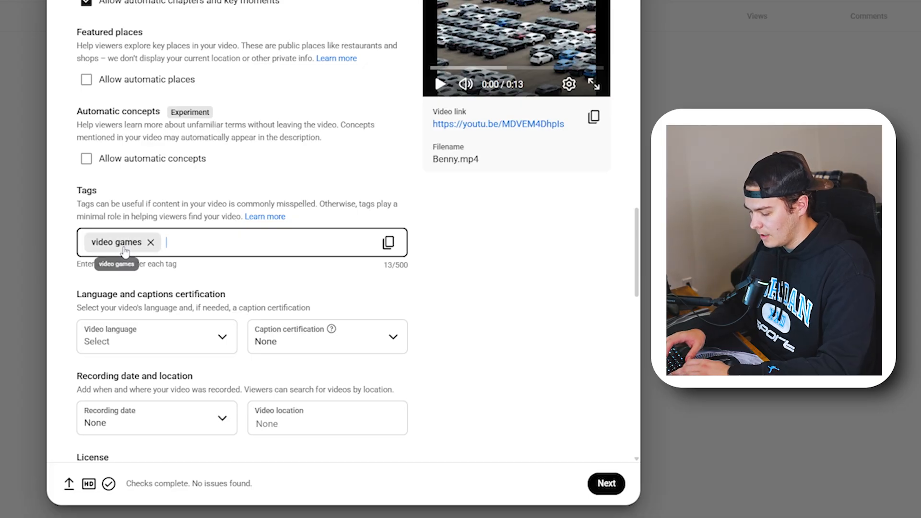
type(",fortnite,")
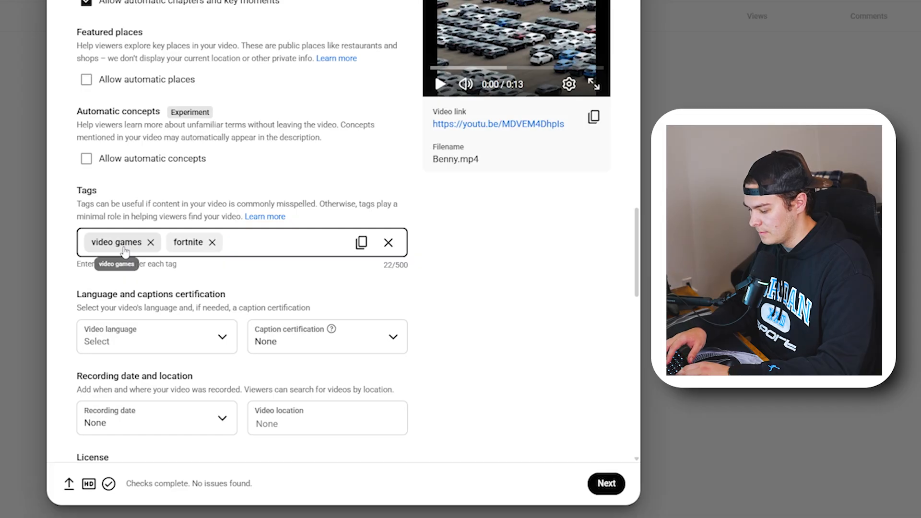
type("guns")
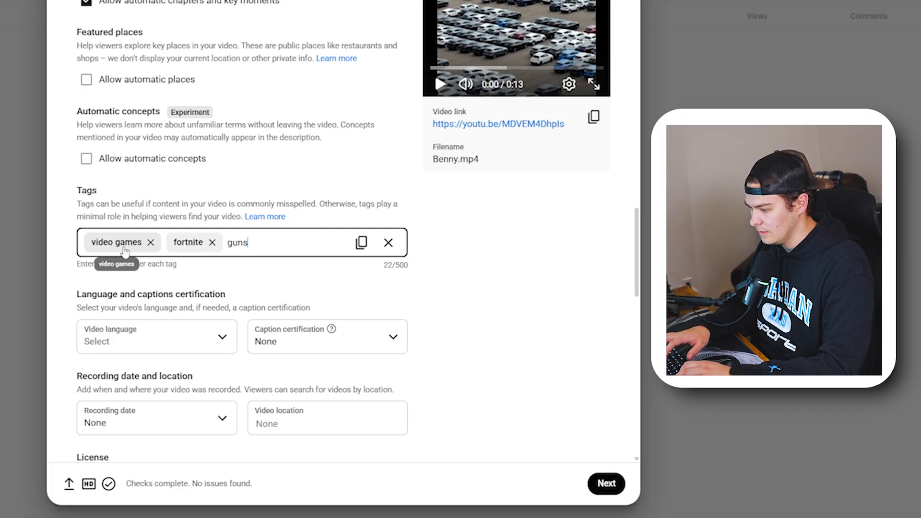
type(",")
type("shooting")
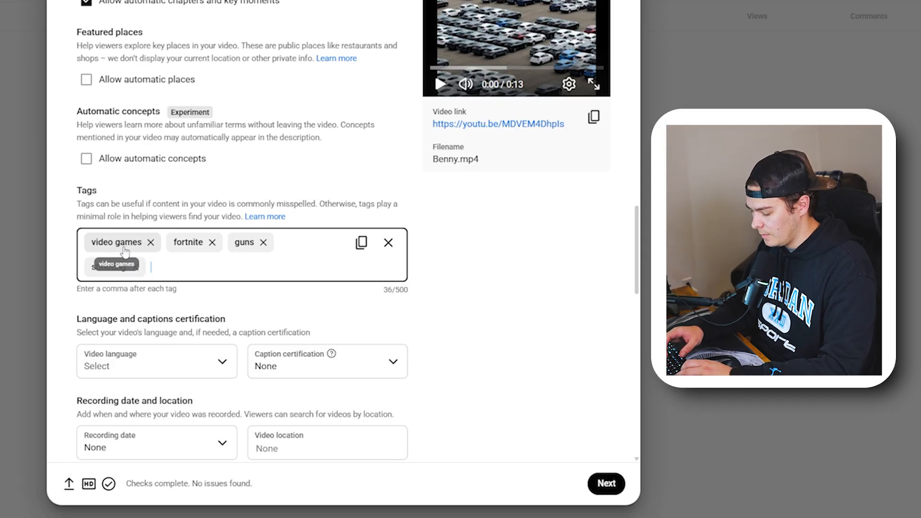
type(",pc,")
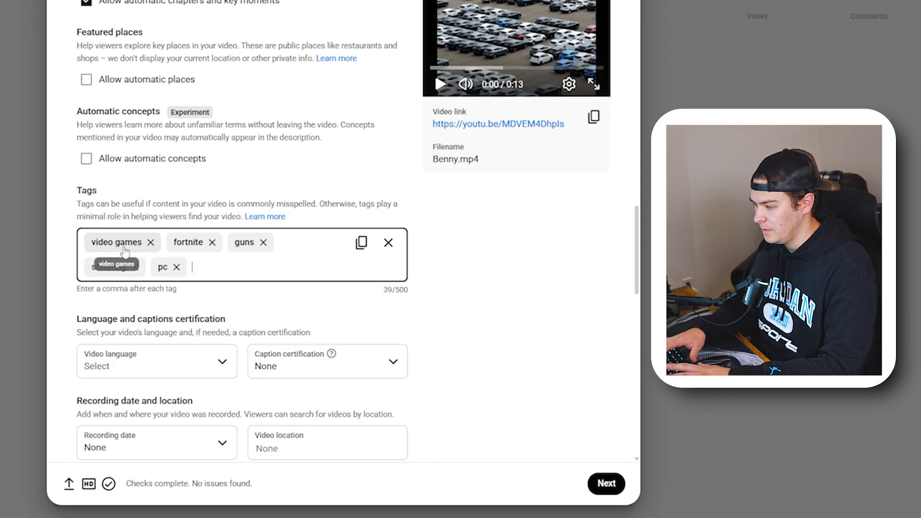
type("ps5,")
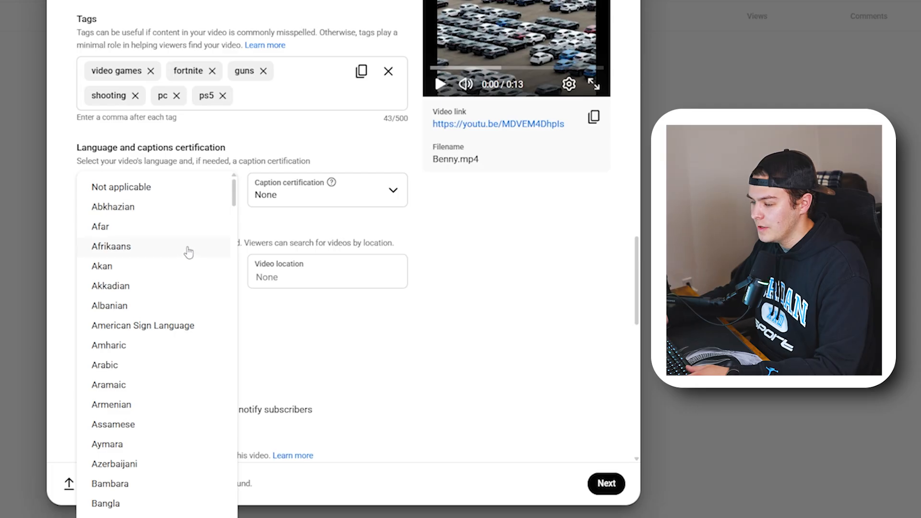
Set the video language to English (United States).
scroll(171, 265, "down", 20)
scroll(172, 267, "down", 20)
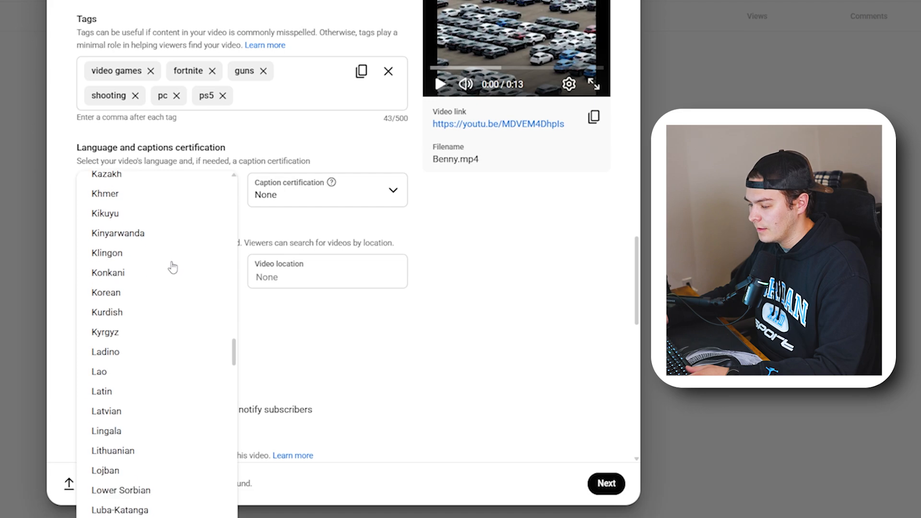
scroll(172, 267, "down", 15)
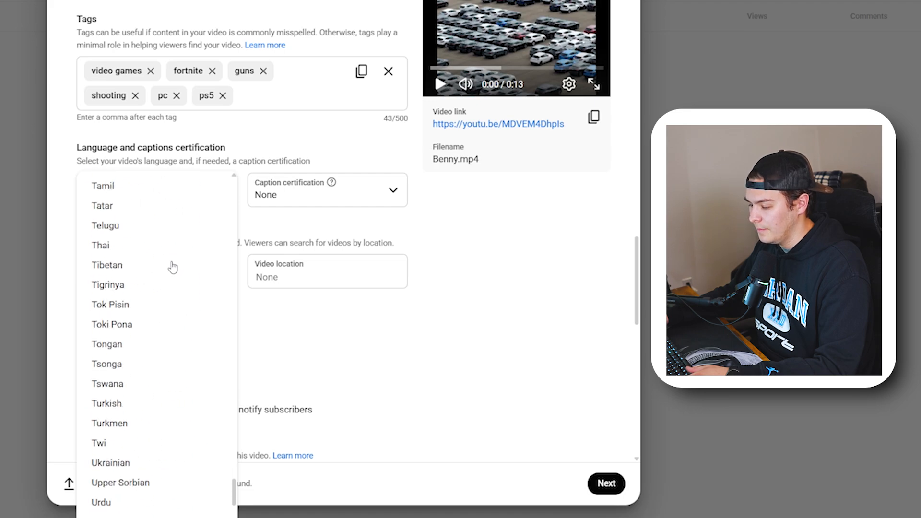
scroll(173, 268, "up", 20)
scroll(173, 266, "up", 20)
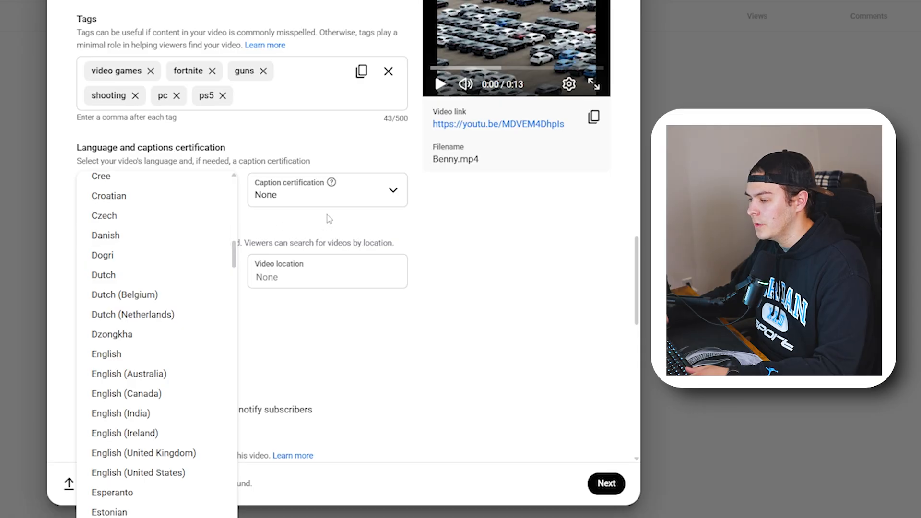
scroll(165, 300, "down", 3)
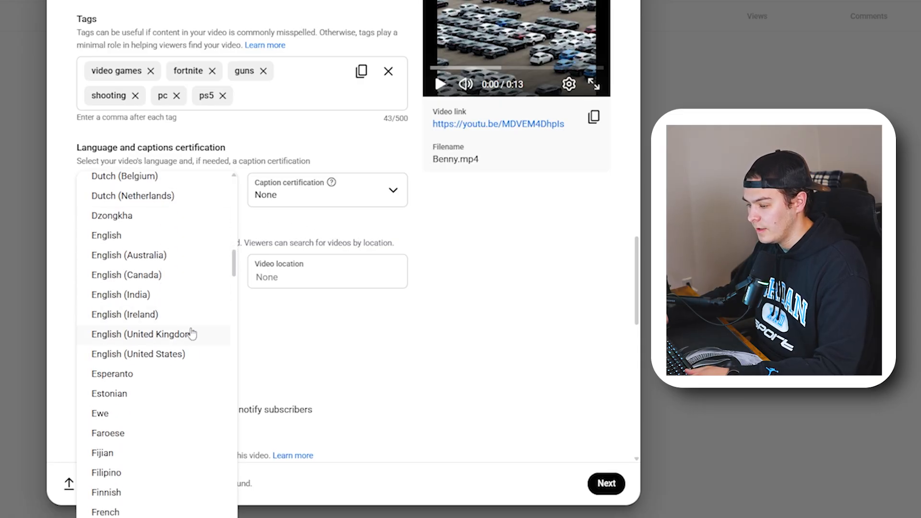
left_click(107, 354)
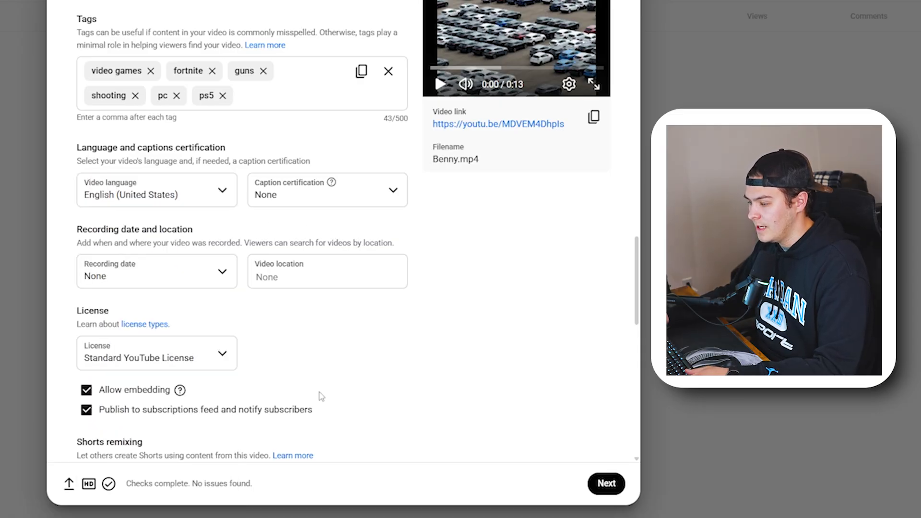
Review the caption certification choices, keep None, and look at the recording date options.
left_click(307, 189)
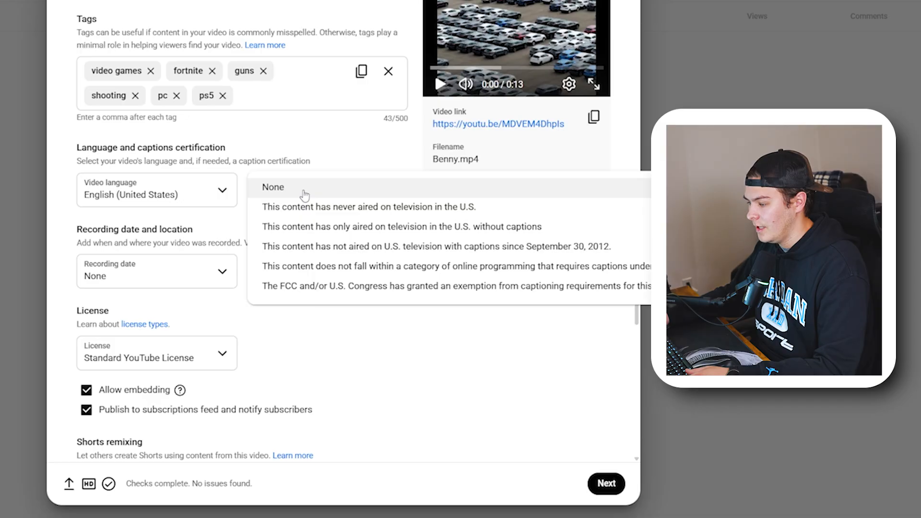
left_click(305, 191)
left_click(114, 274)
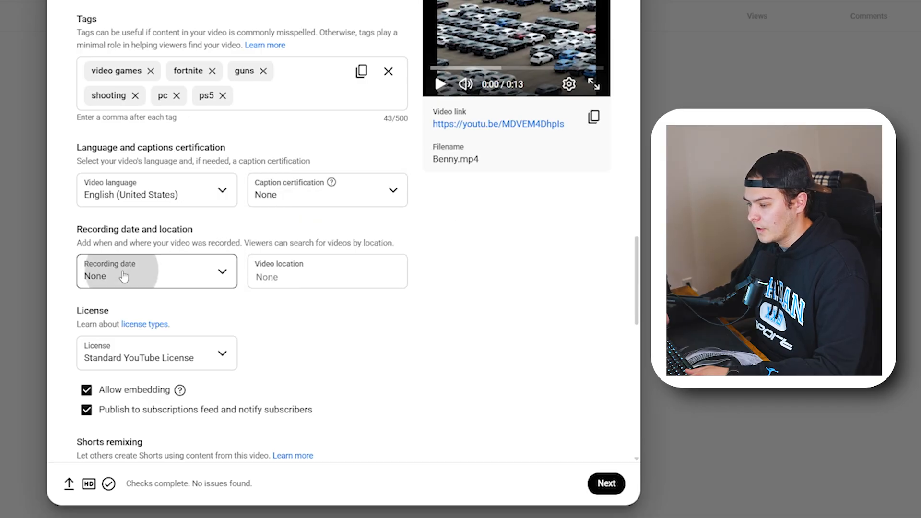
left_click(344, 343)
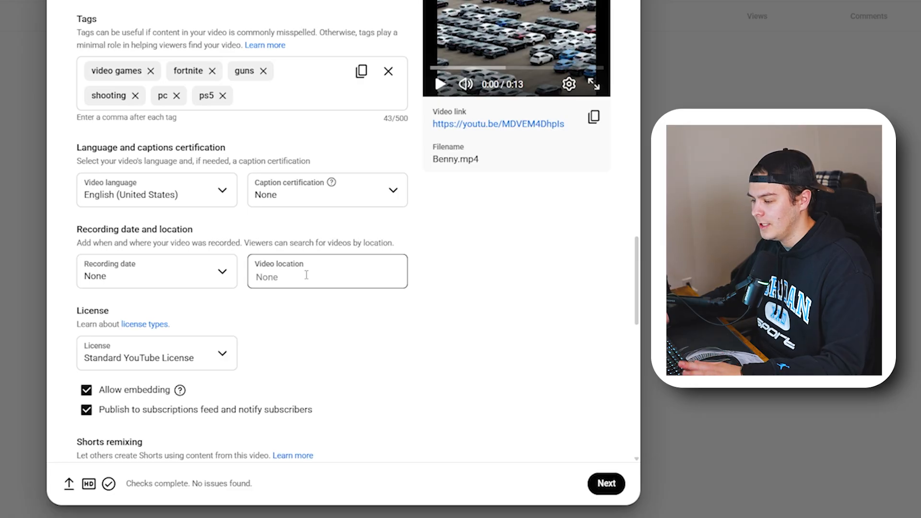
Review the license and publishing options and set Shorts remixing to Allow video and audio remixing.
scroll(312, 320, "down", 2)
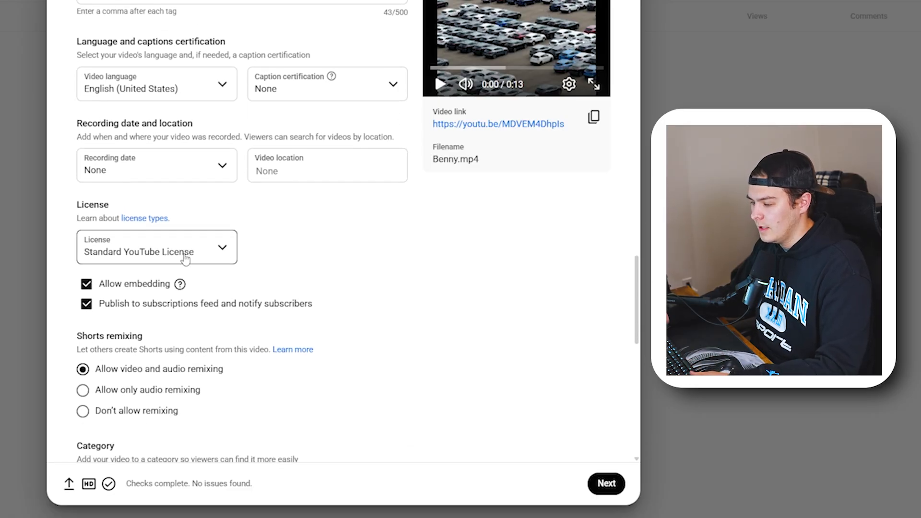
scroll(151, 265, "down", 1)
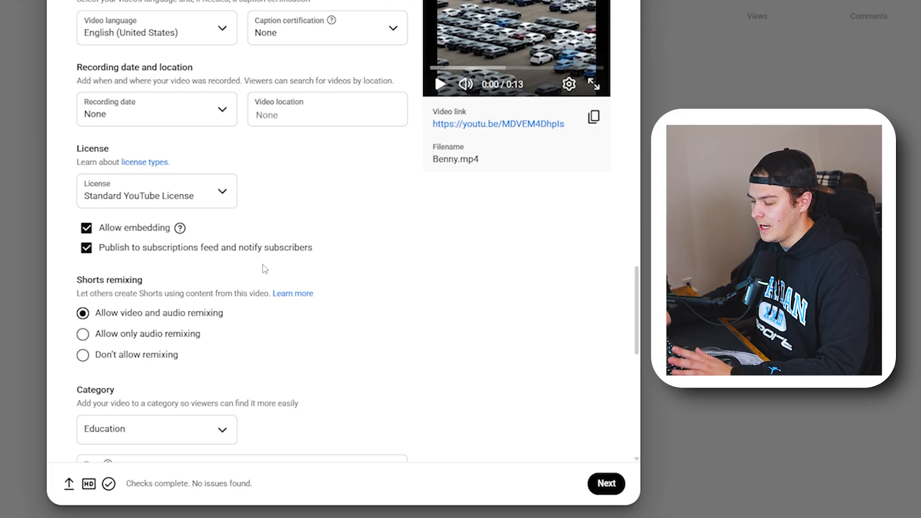
scroll(239, 299, "down", 1)
scroll(239, 300, "down", 3)
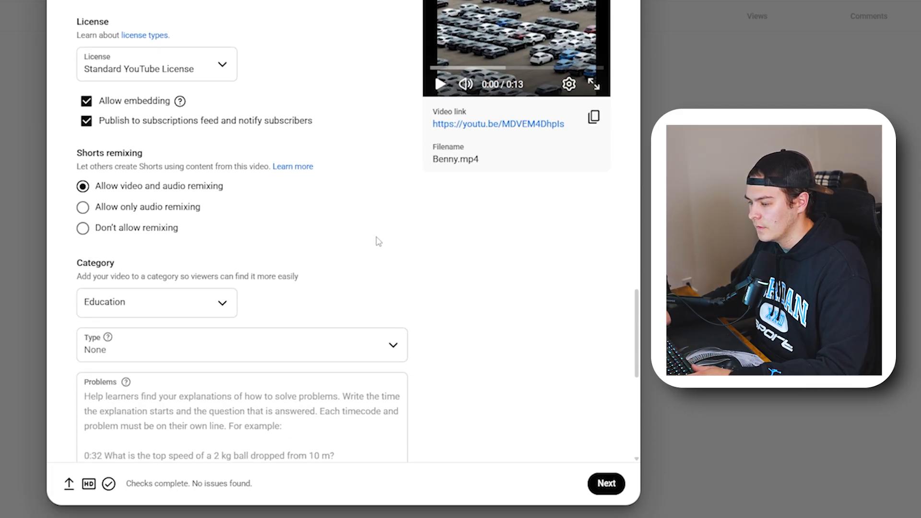
scroll(376, 240, "down", 1)
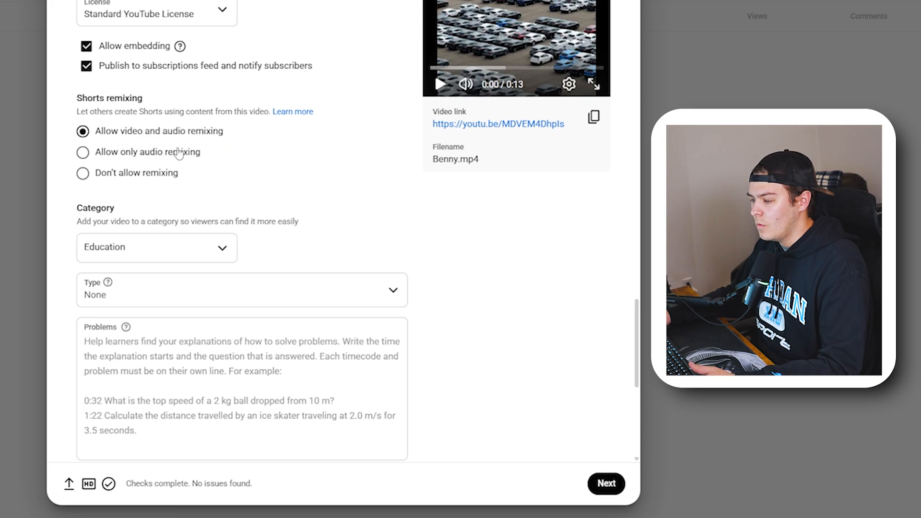
left_click(131, 179)
left_click(153, 130)
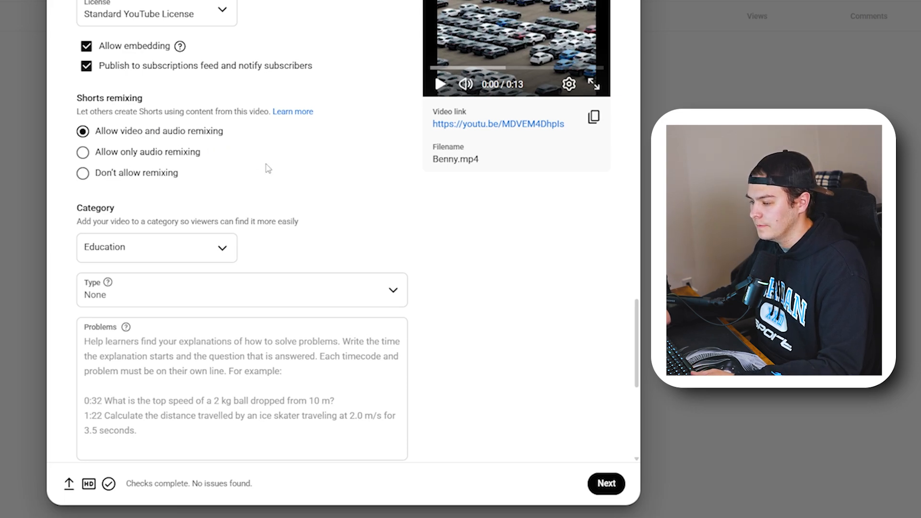
Set the video's category to Entertainment.
scroll(268, 168, "down", 2)
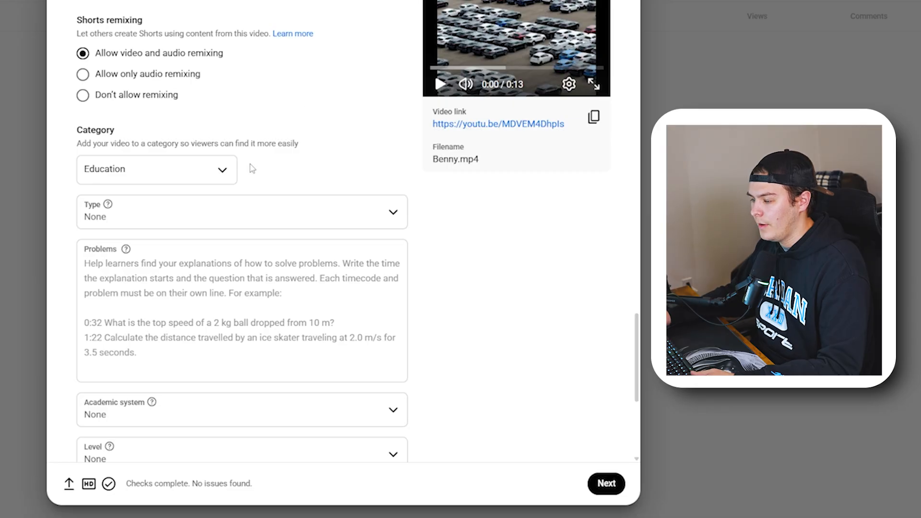
left_click(231, 170)
left_click(158, 234)
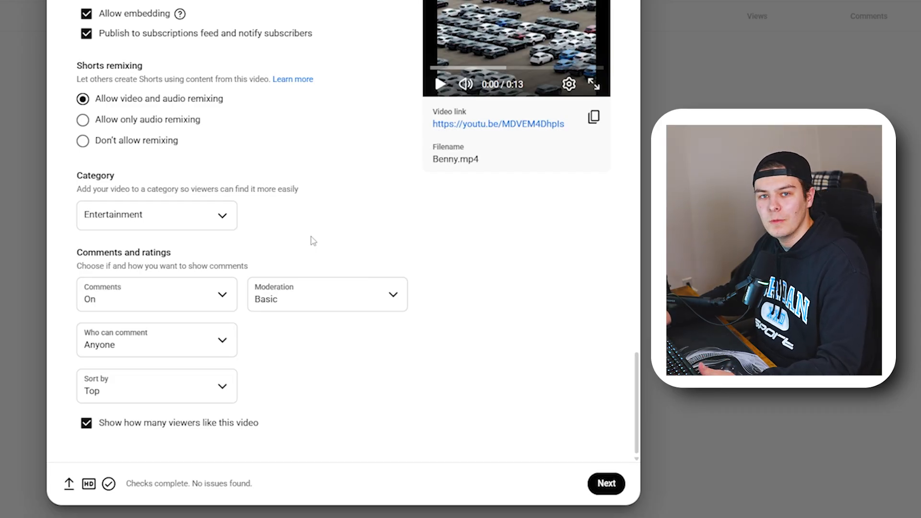
left_click(206, 223)
left_click(181, 284)
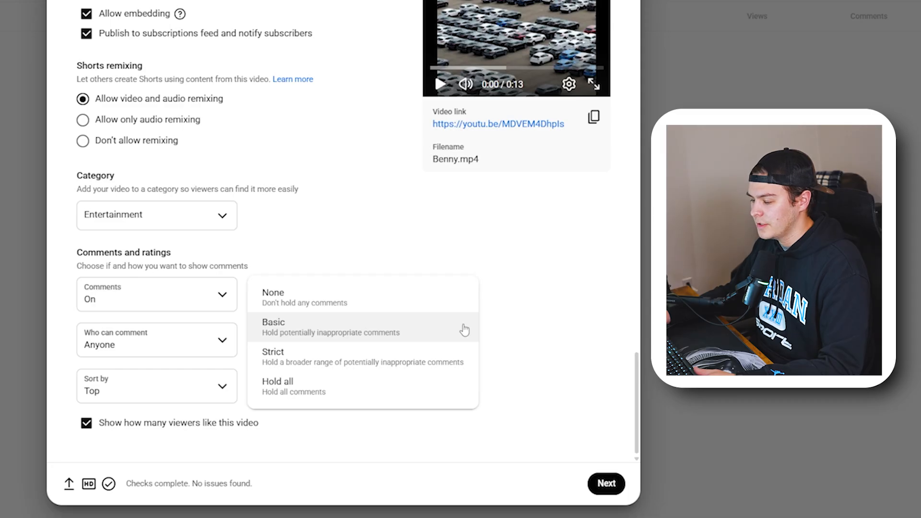
Set comment moderation to Strict and review the options for who can comment and how comments are sorted.
left_click(364, 361)
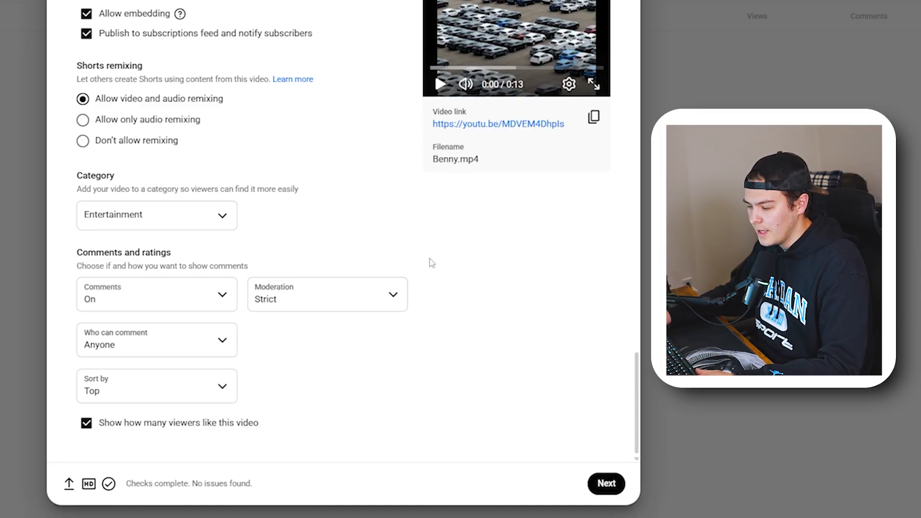
left_click(136, 351)
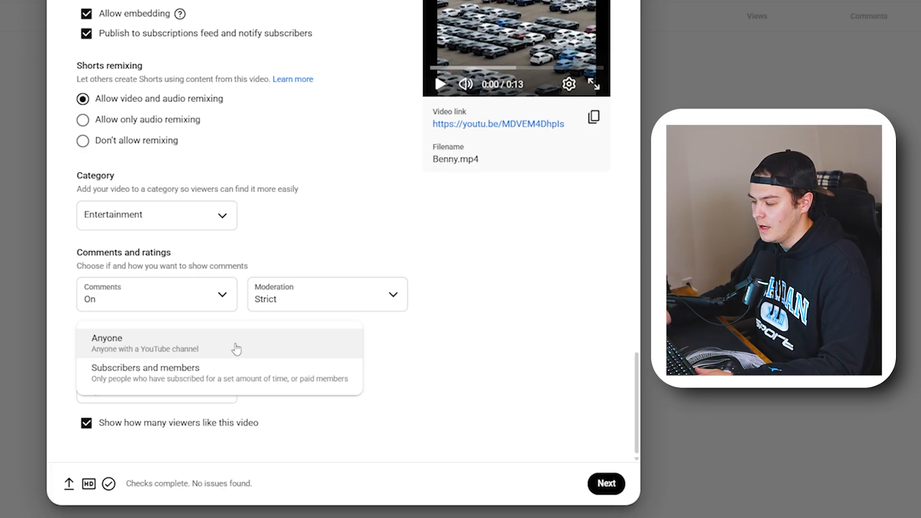
left_click(417, 362)
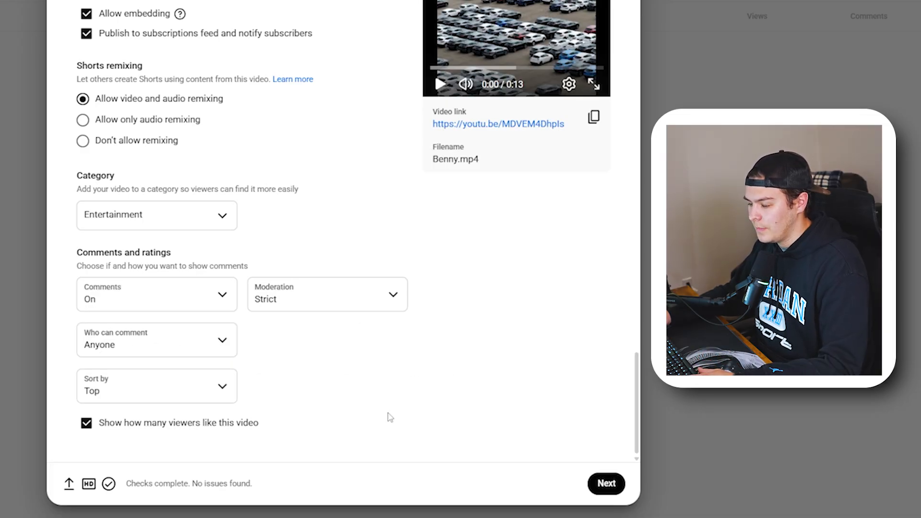
left_click(185, 393)
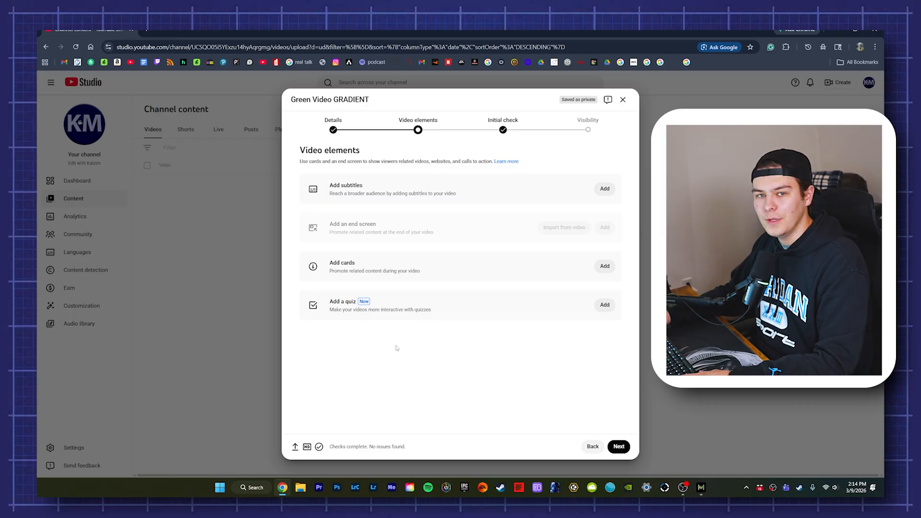
Go through the initial check to the visibility settings and choose Public for the video.
left_click(515, 132)
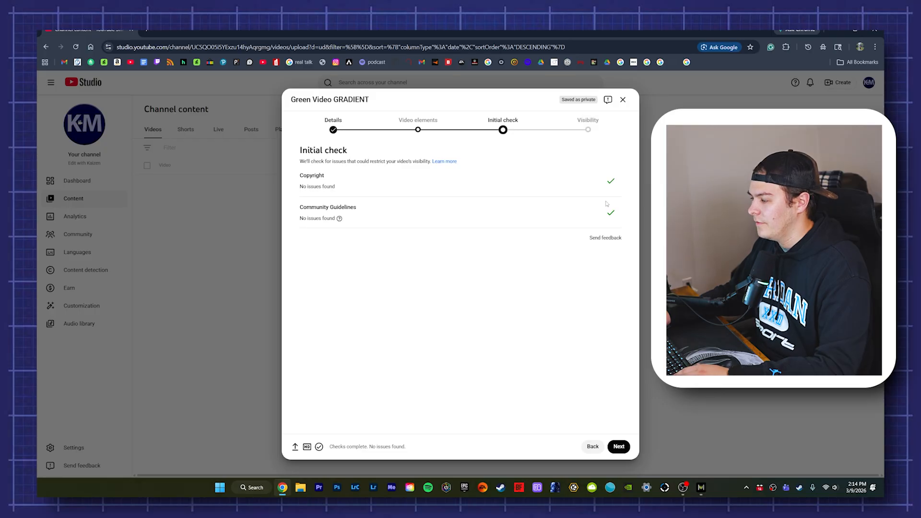
left_click(579, 123)
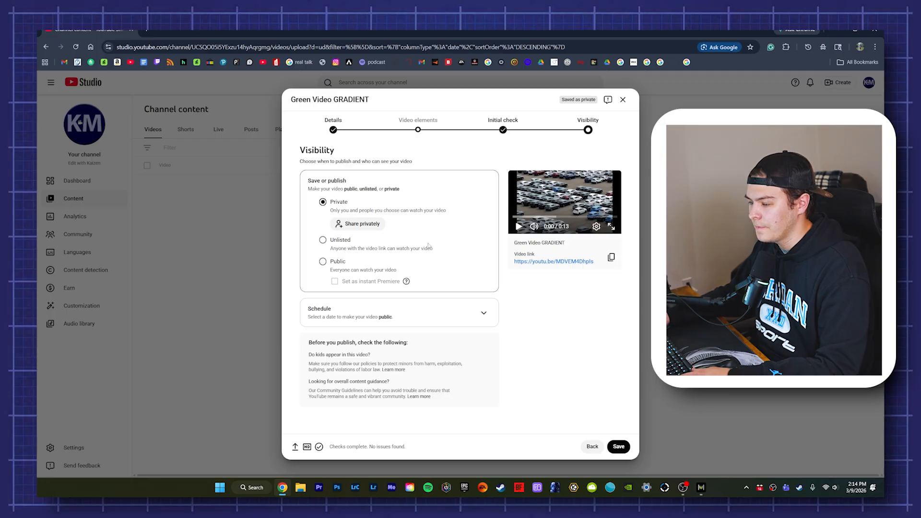
left_click(323, 262)
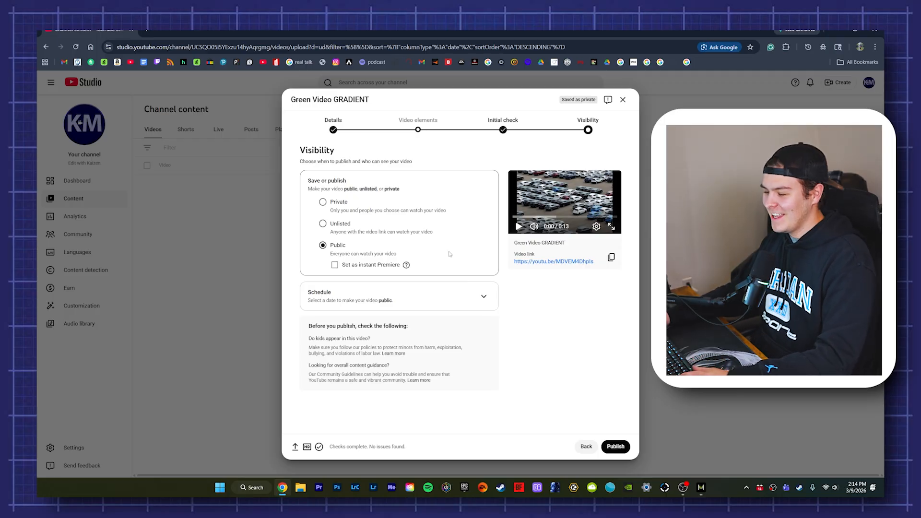
Schedule the video to go public on Mar 11, 2026 and browse the available publishing times.
left_click(489, 301)
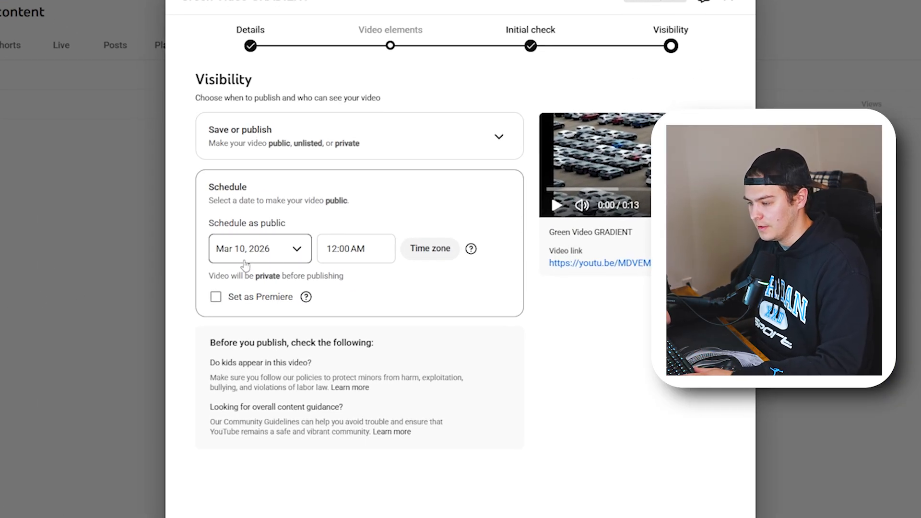
left_click(286, 261)
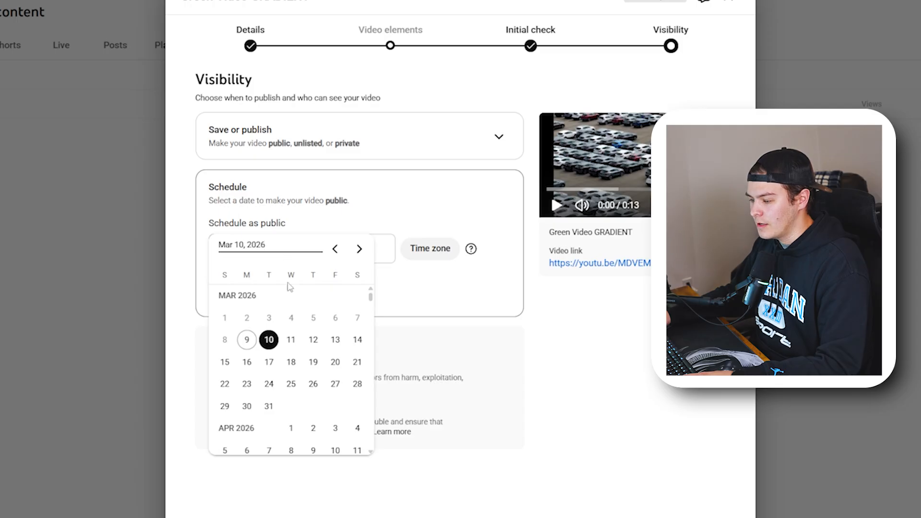
left_click(293, 342)
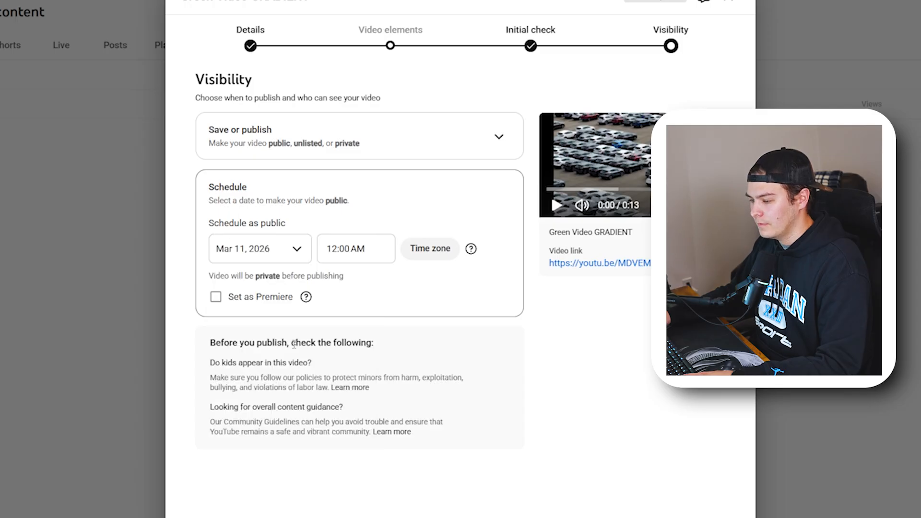
left_click(370, 248)
scroll(356, 403, "down", 3)
scroll(356, 403, "down", 5)
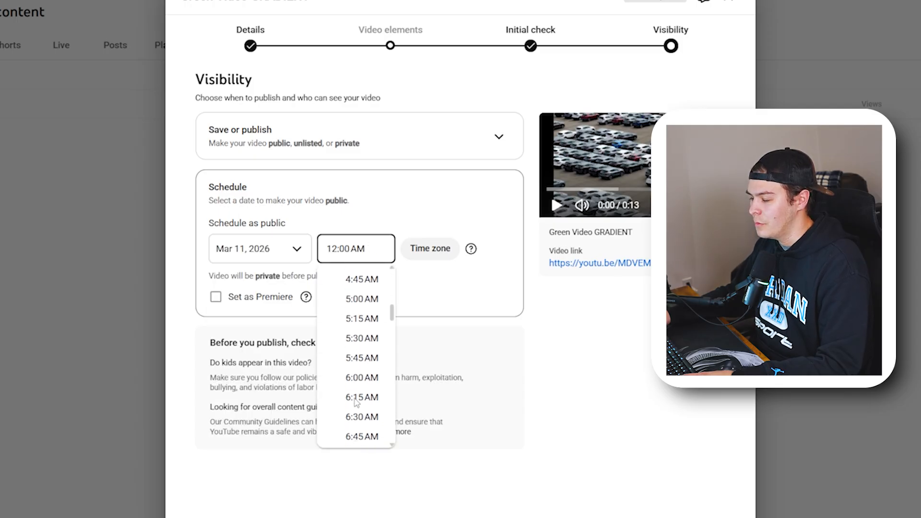